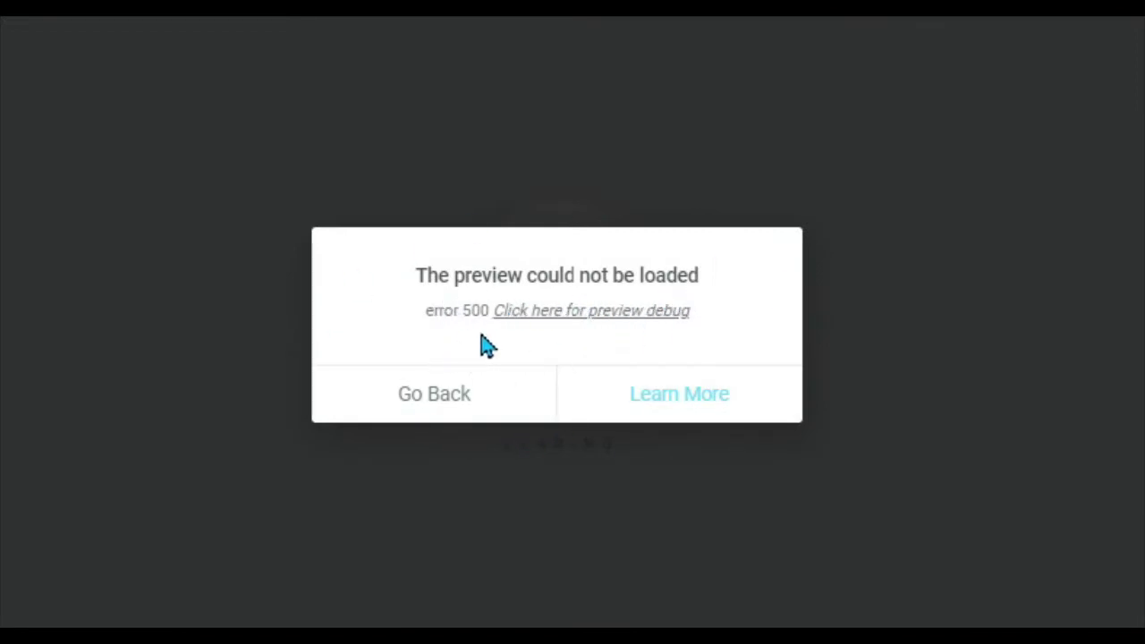
# Open the preview debug page from the failed Elementor preview and read the error details.
pyautogui.click(602, 314)
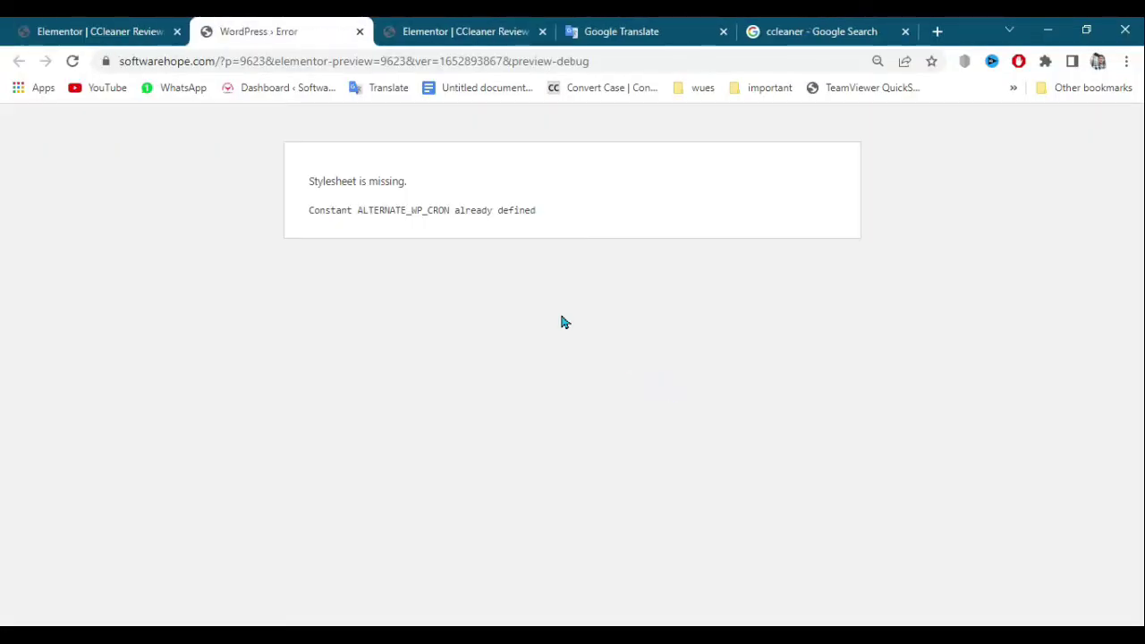
pyautogui.moveTo(291, 172); pyautogui.dragTo(468, 191)
pyautogui.click(519, 235)
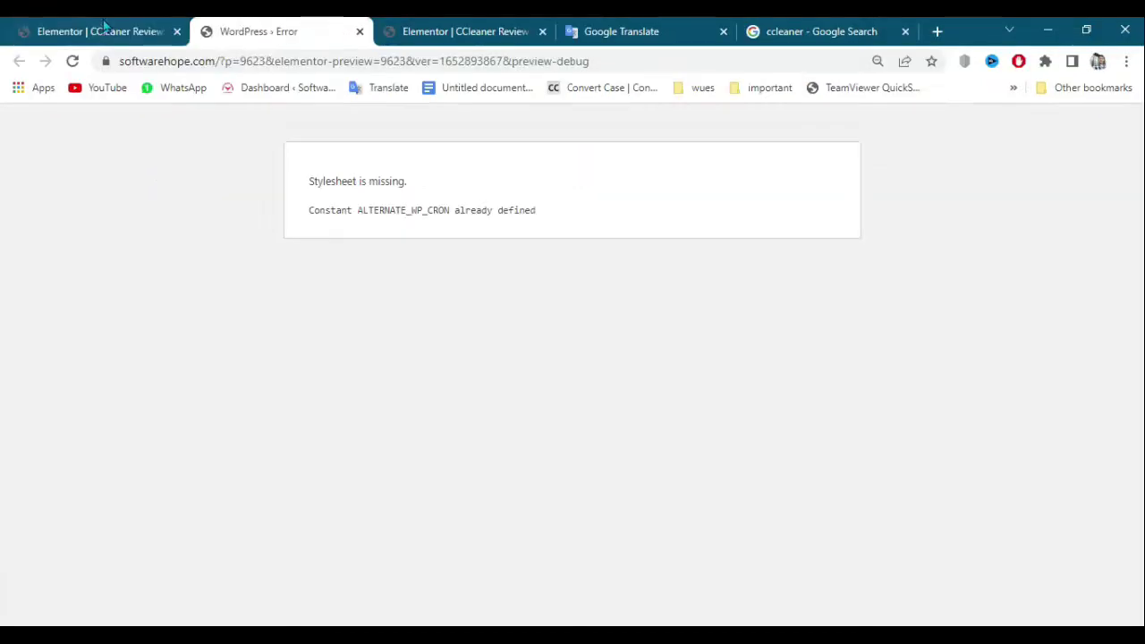
# Go back to the posts list and test opening "7 Best antivirus software for Windows 11/10 2022" in Elementor, then return to the list.
pyautogui.click(103, 27)
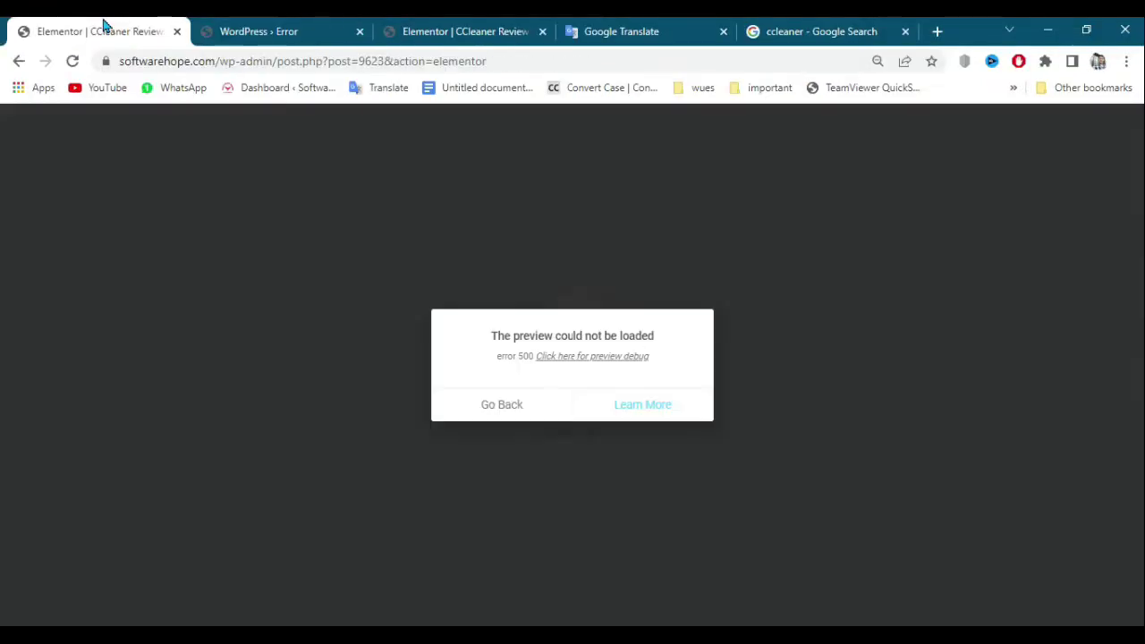
pyautogui.click(19, 61)
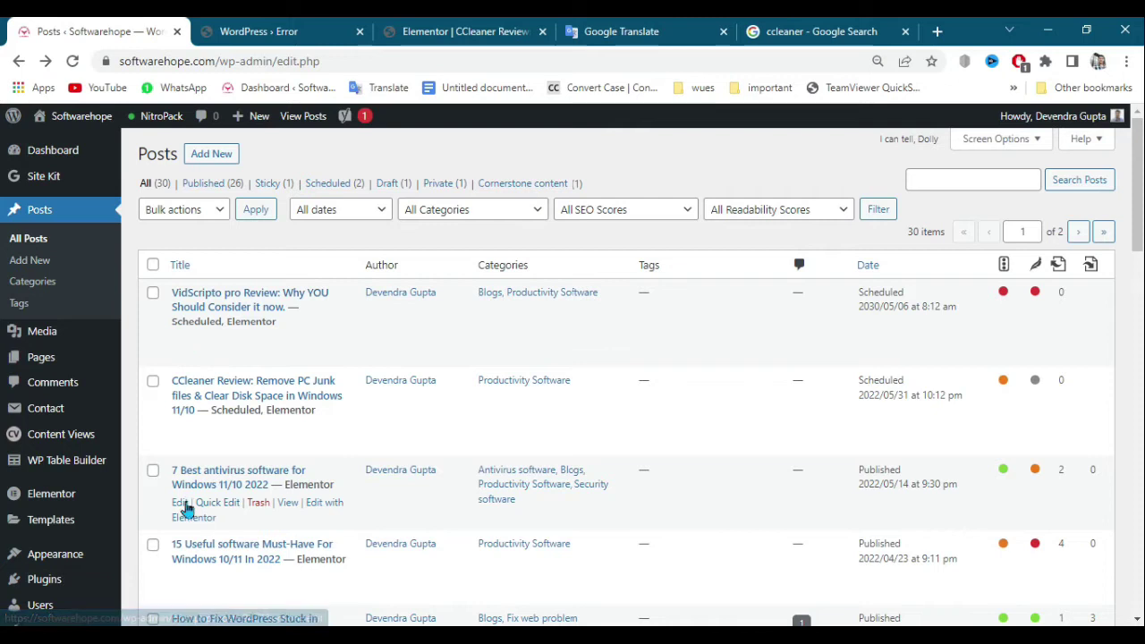
pyautogui.click(206, 519)
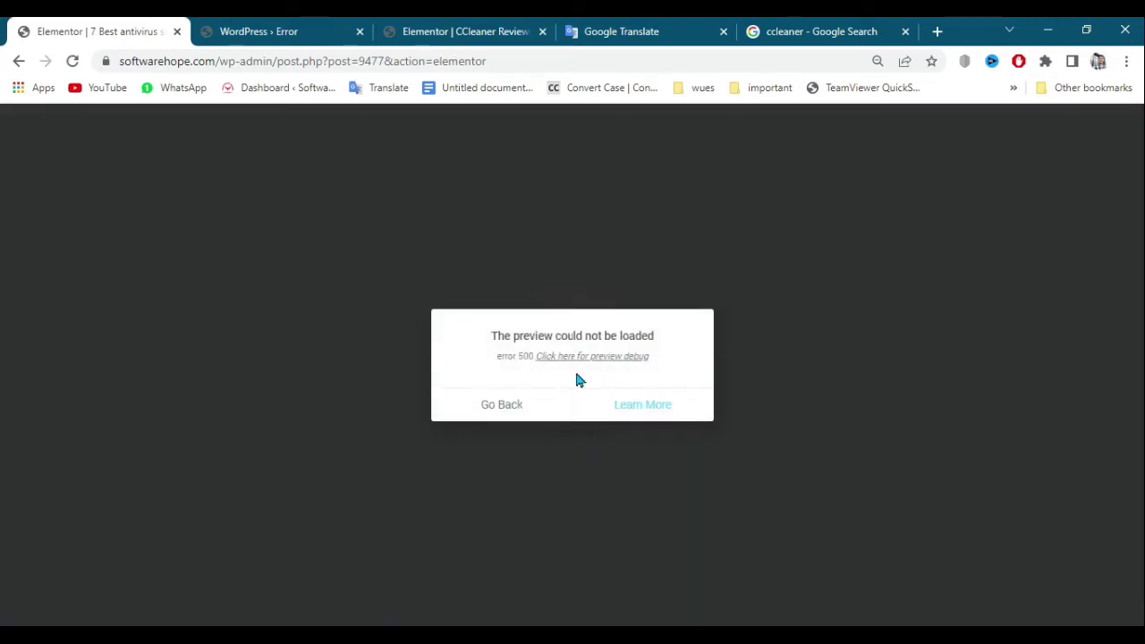
pyautogui.click(15, 64)
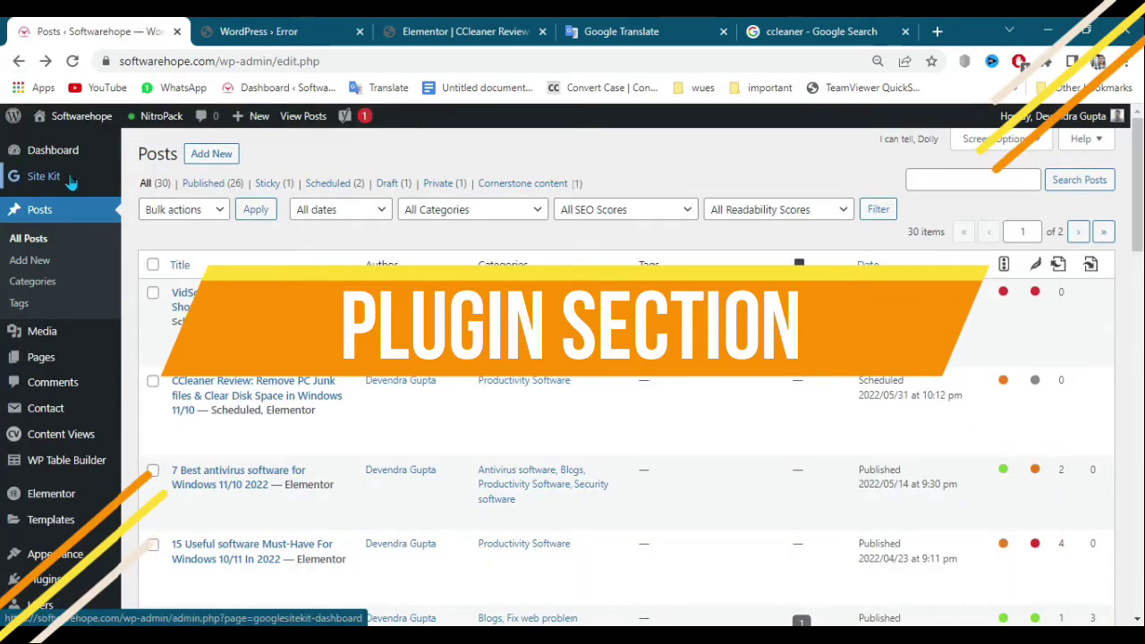
# Open the list of installed plugins in the WordPress admin.
pyautogui.moveTo(56, 177)
pyautogui.scroll(-1, 56, 176)
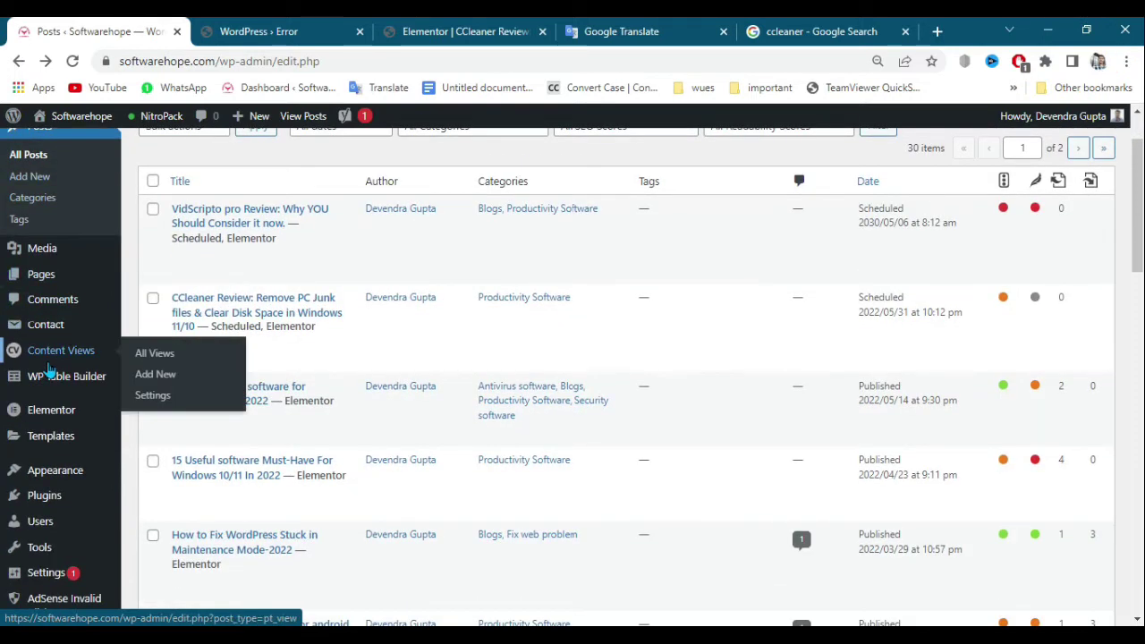
pyautogui.moveTo(43, 504)
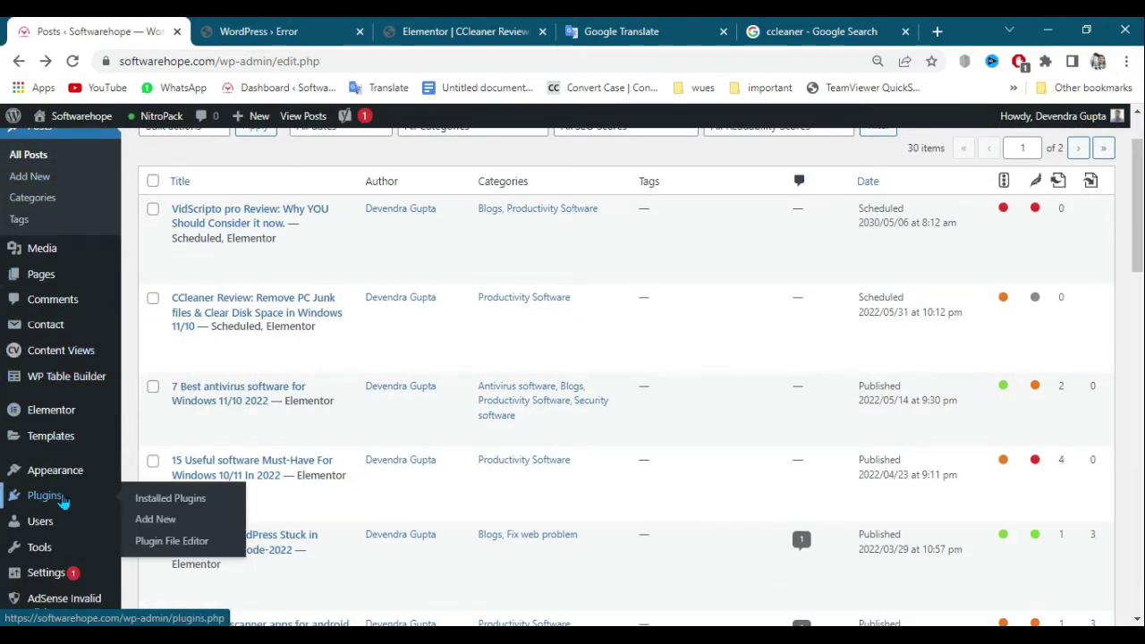
pyautogui.click(195, 506)
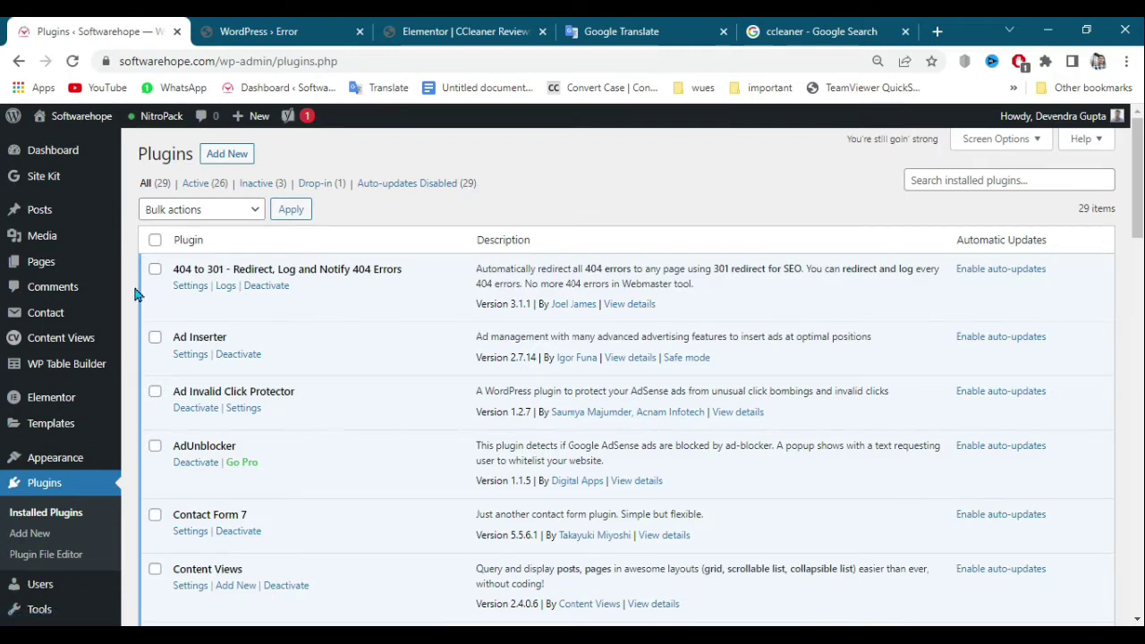
# Deactivate the NitroPack plugin, choosing full deactivation over Safe Mode.
pyautogui.scroll(-8, 316, 276)
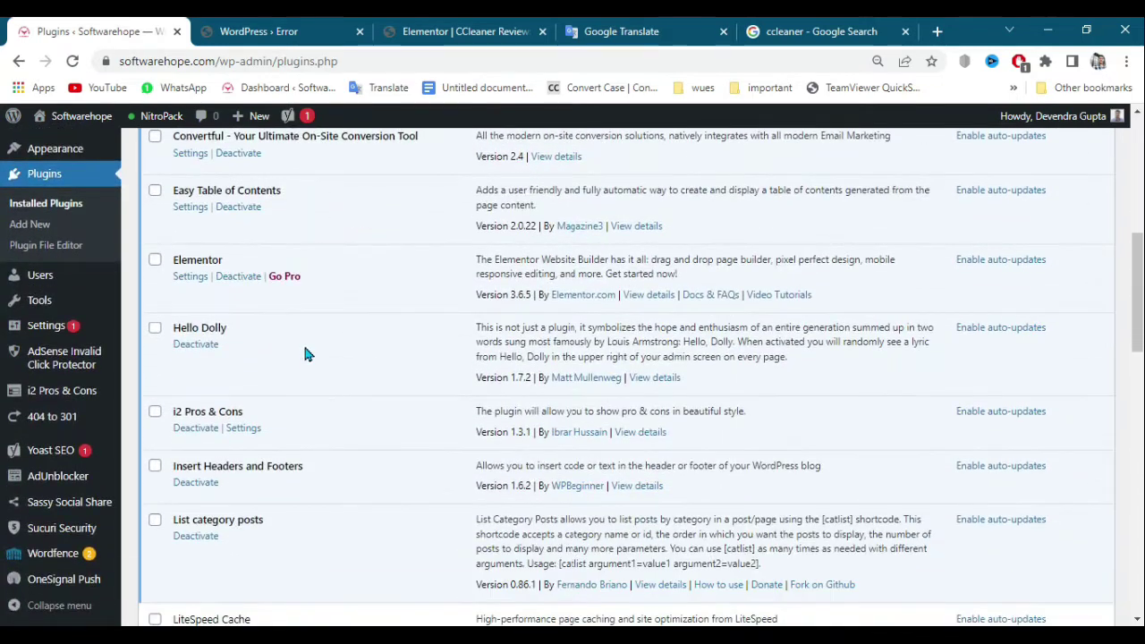
pyautogui.scroll(-2, 302, 355)
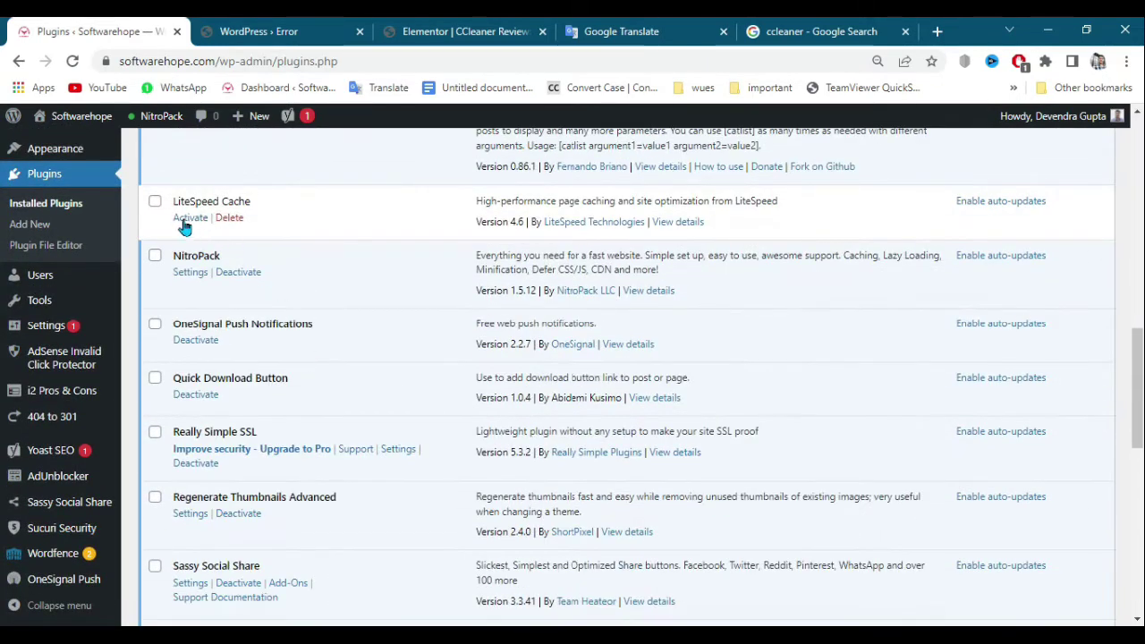
pyautogui.scroll(-2, 197, 300)
pyautogui.scroll(2, 219, 303)
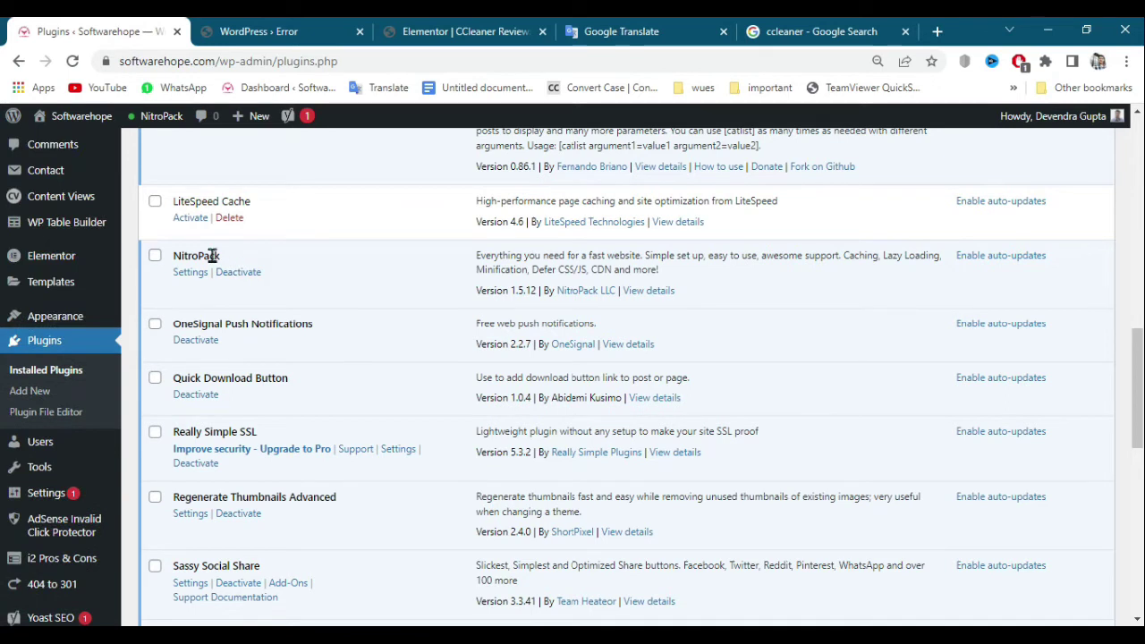
pyautogui.click(249, 275)
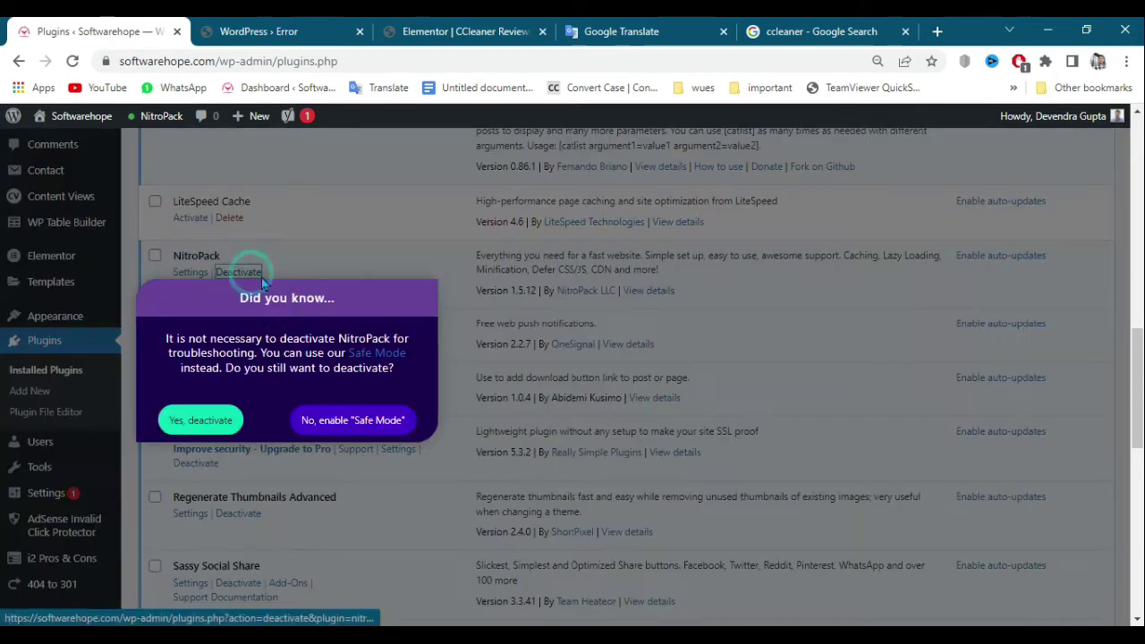
pyautogui.click(202, 420)
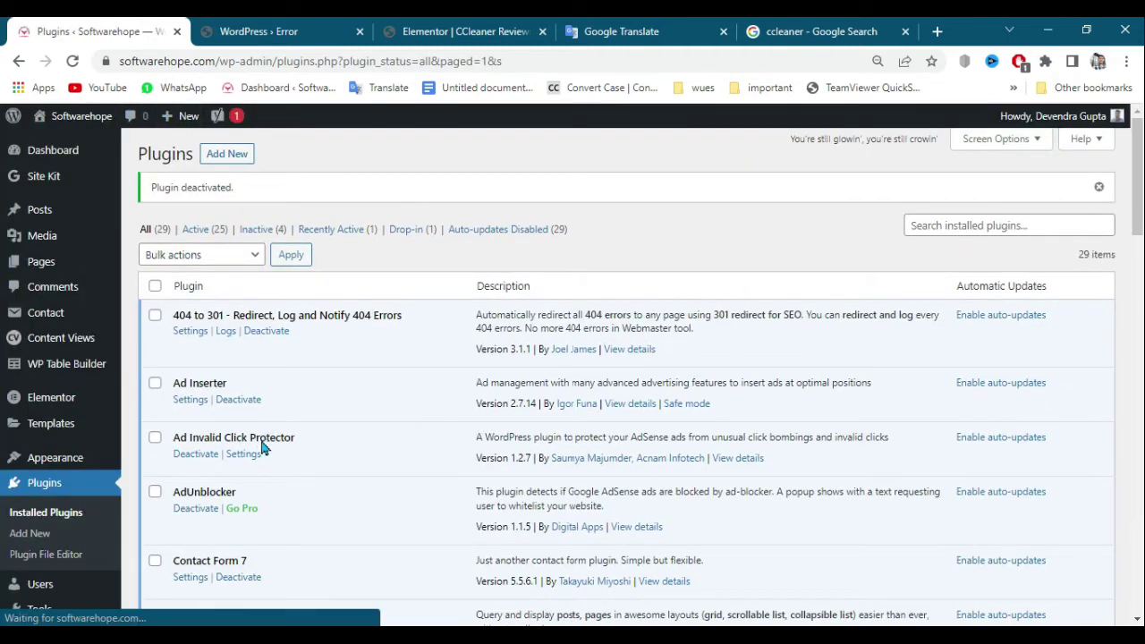
# Activate the WP-Optimize - Clean, Compress, Cache plugin.
pyautogui.scroll(-6, 262, 448)
pyautogui.scroll(-15, 263, 460)
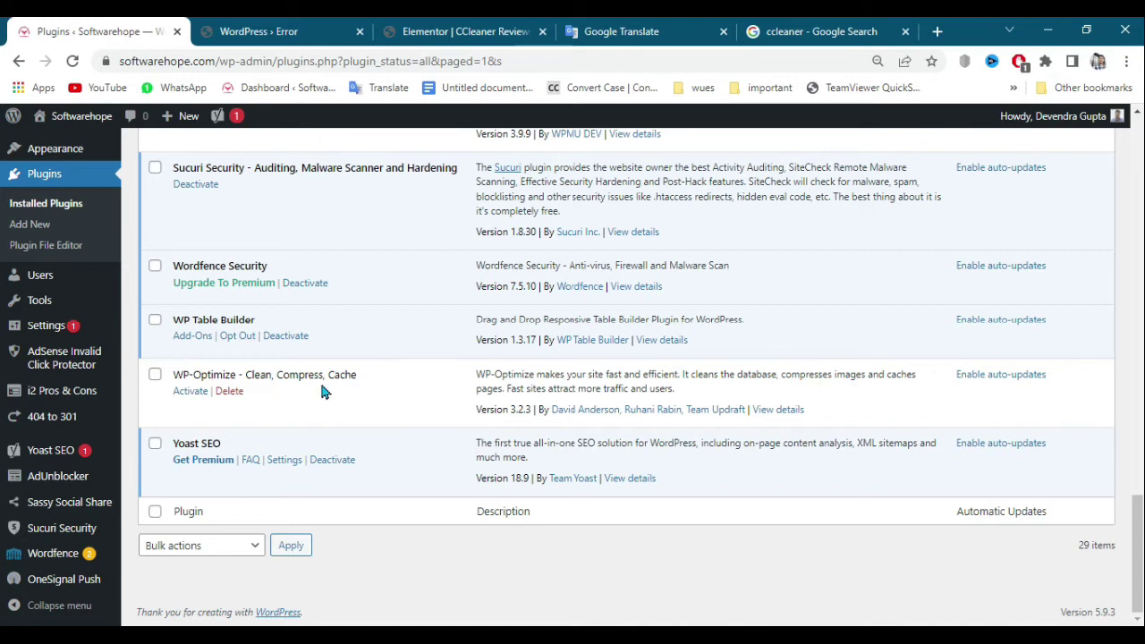
pyautogui.click(188, 394)
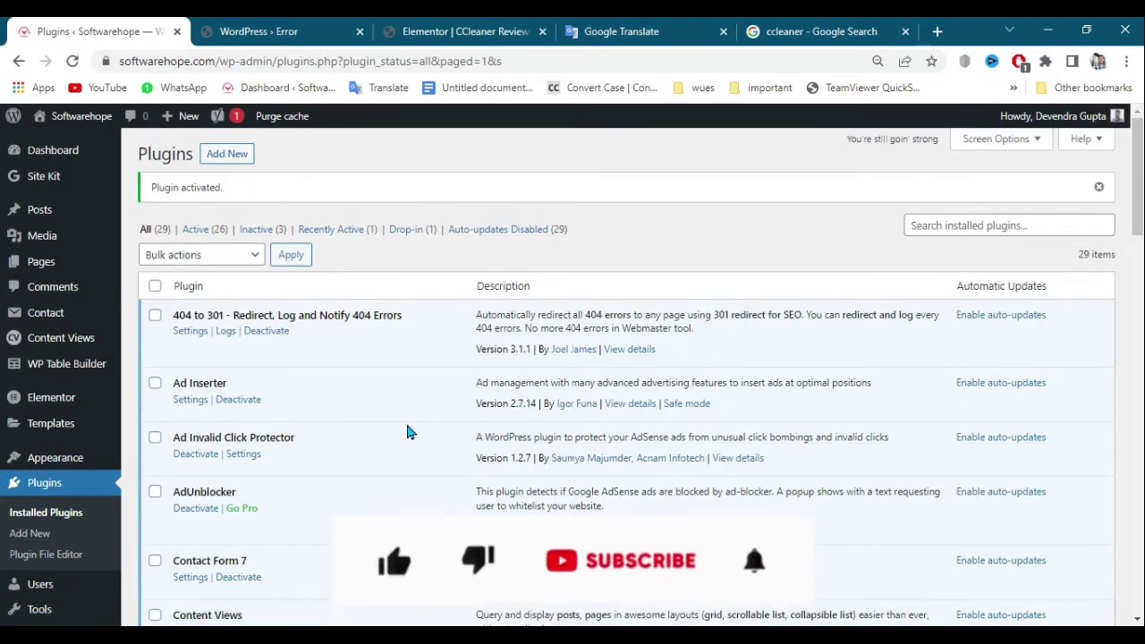
# Open the Database optimization page of WP-Optimize.
pyautogui.scroll(-10, 407, 432)
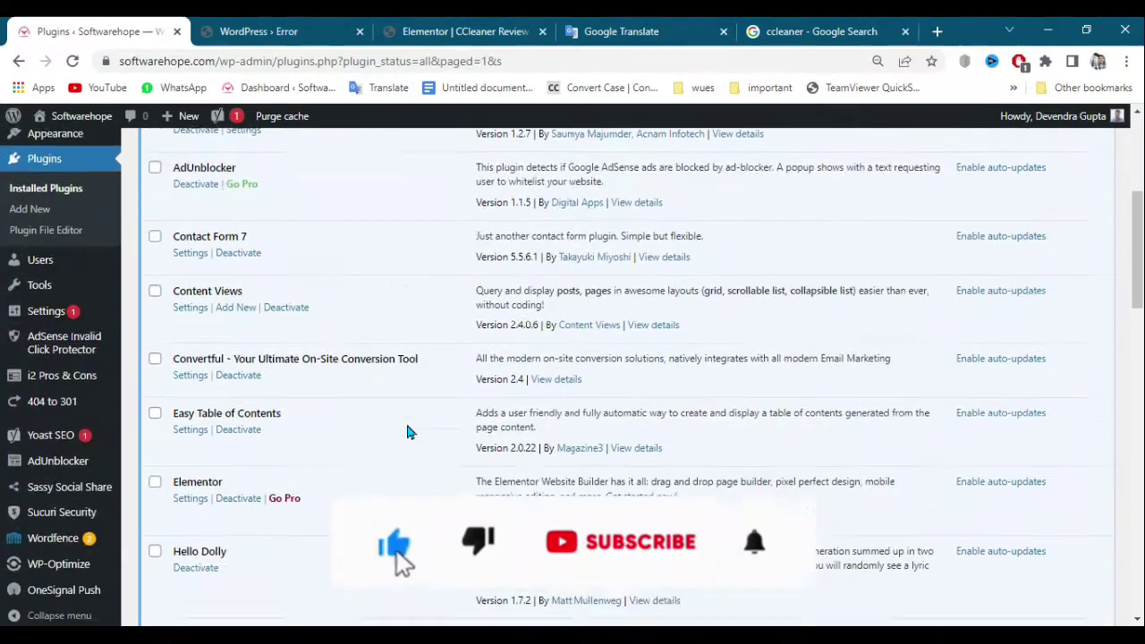
pyautogui.scroll(-4, 407, 432)
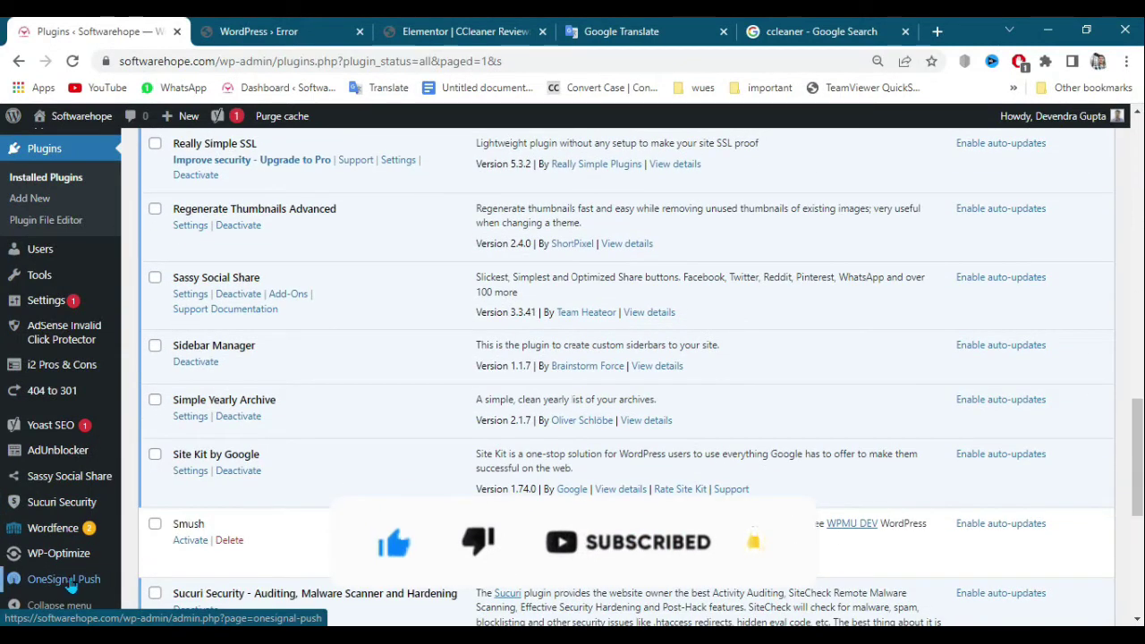
pyautogui.moveTo(58, 553)
pyautogui.click(156, 457)
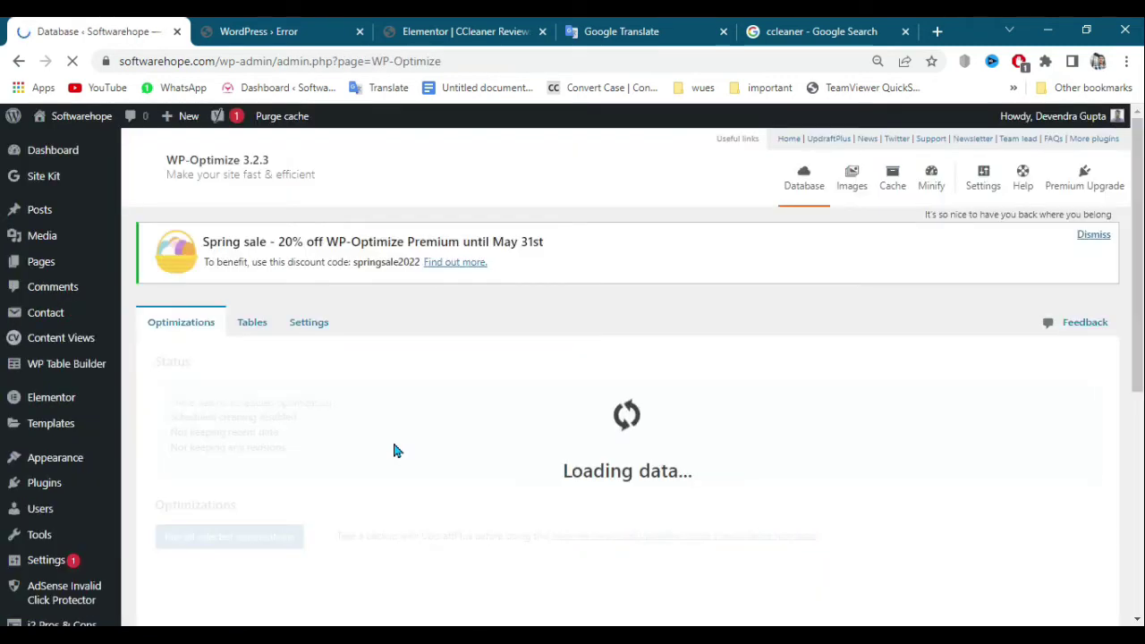
# Select all database optimizations in WP-Optimize, run them without a backup, and check their progress through the list.
pyautogui.scroll(-2, 394, 447)
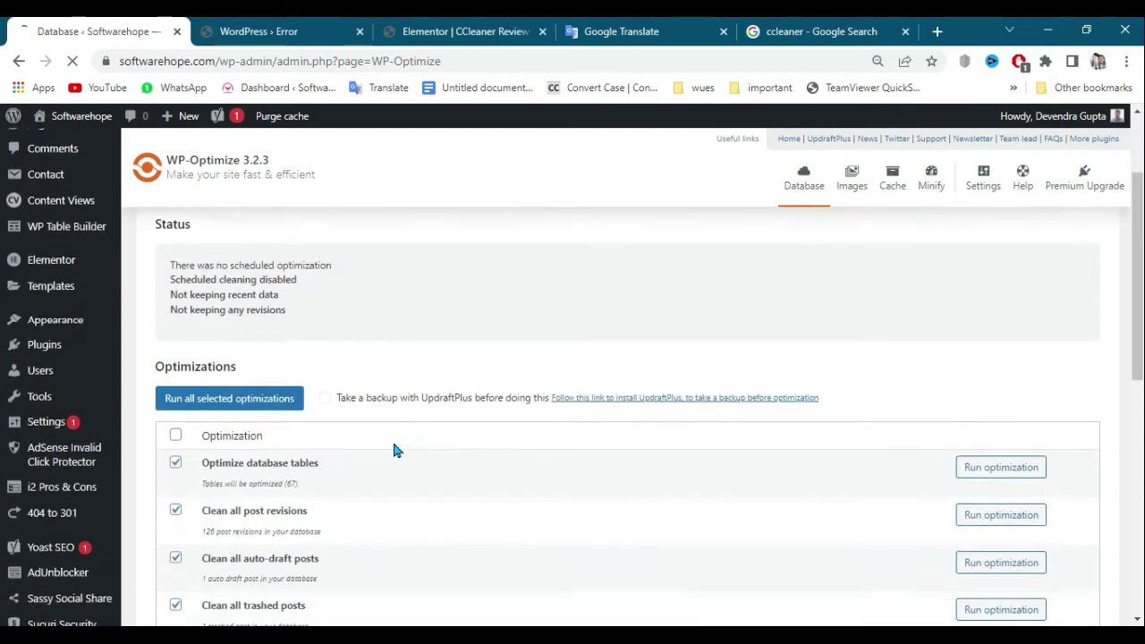
pyautogui.scroll(-2, 394, 449)
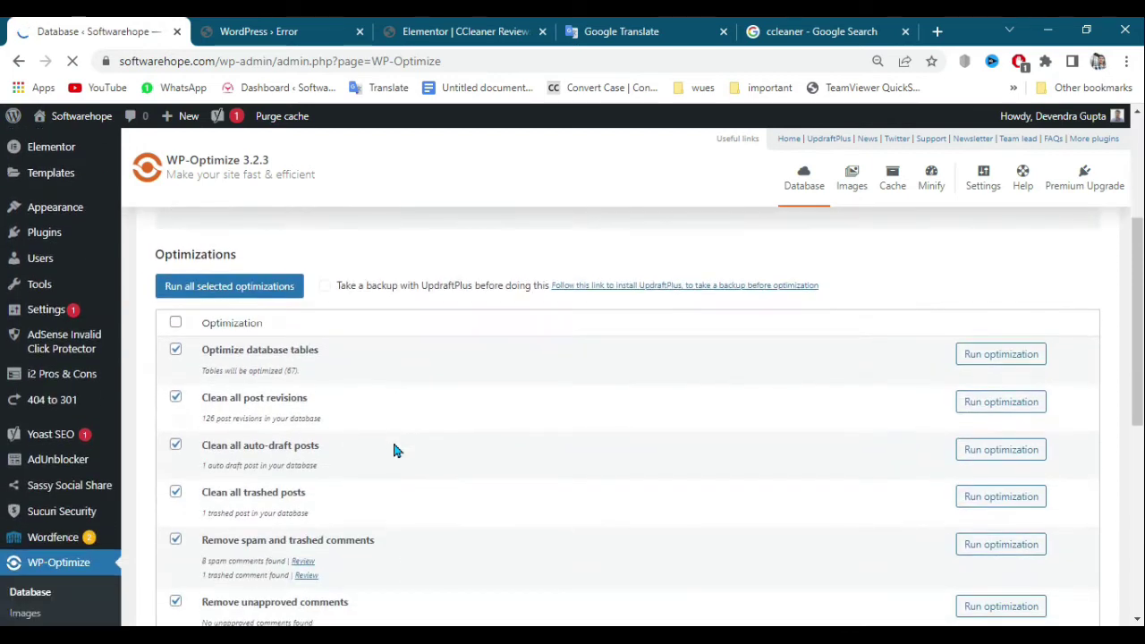
pyautogui.click(176, 322)
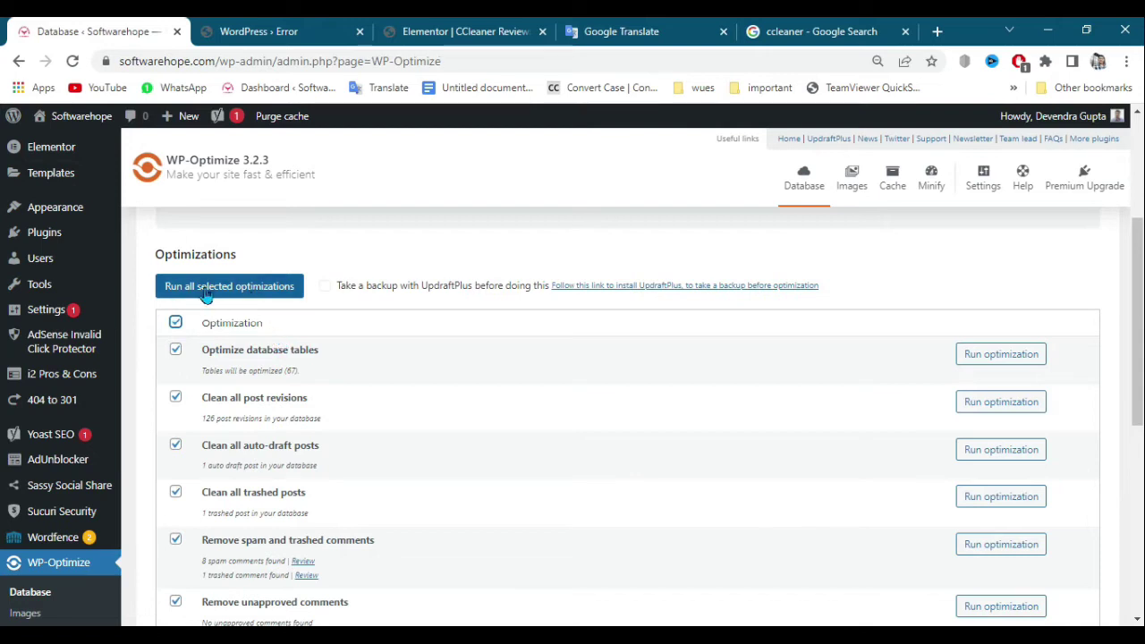
pyautogui.click(255, 288)
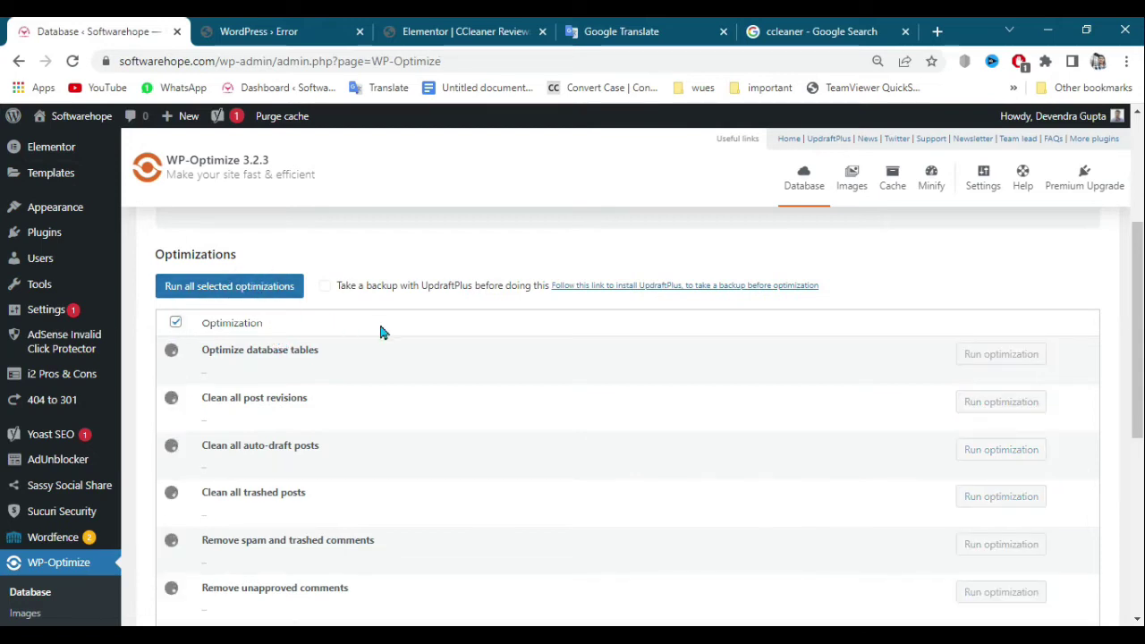
pyautogui.scroll(-2, 586, 397)
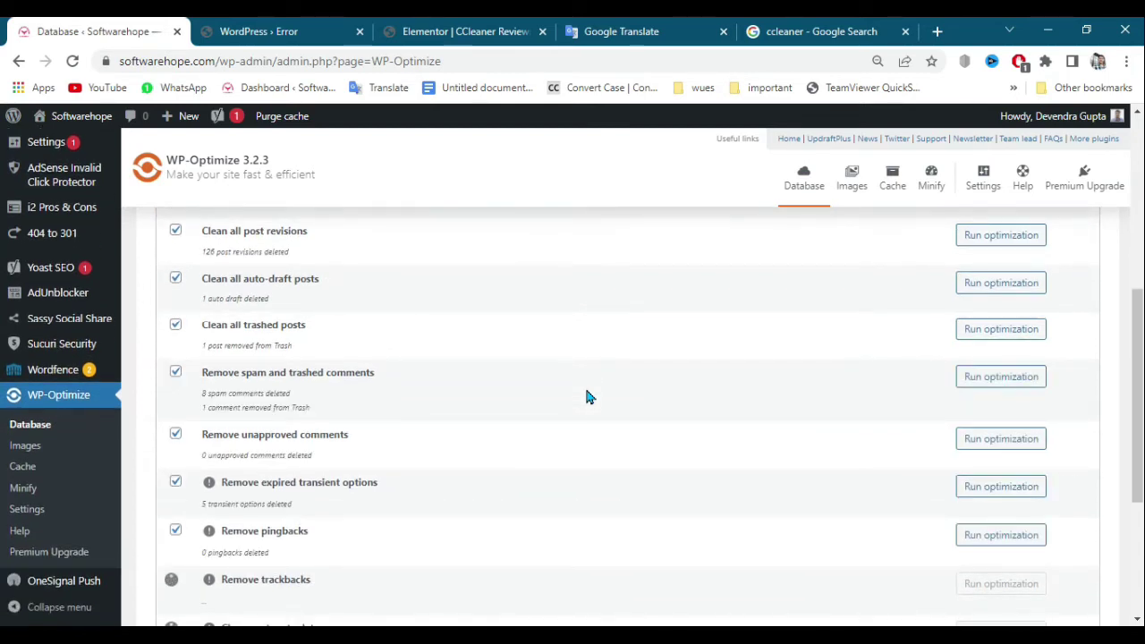
pyautogui.scroll(-4, 586, 396)
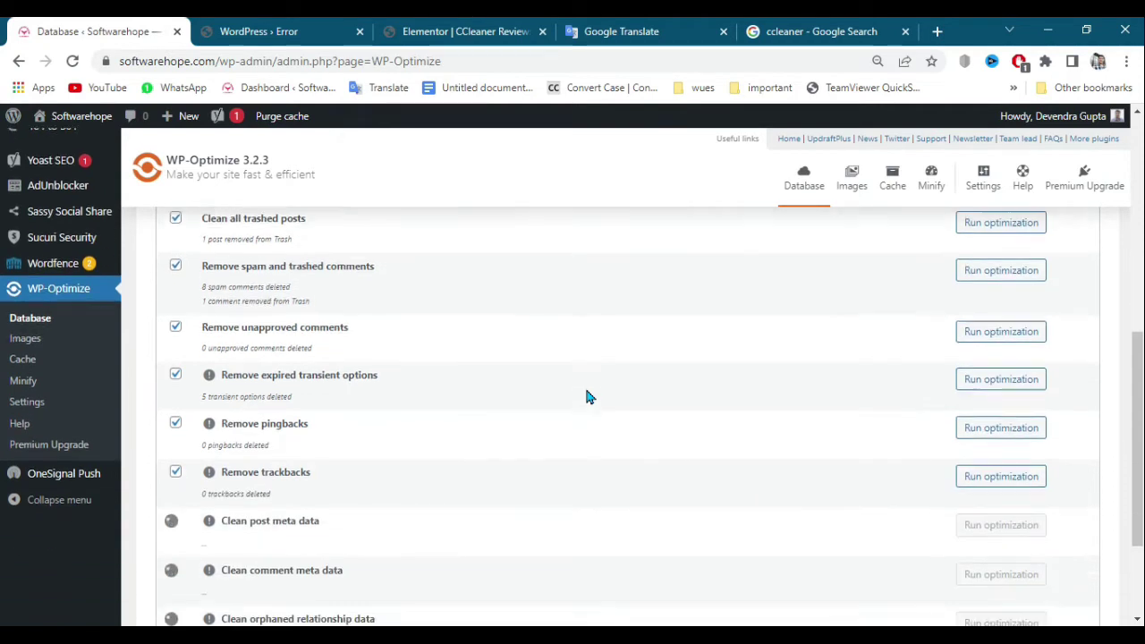
pyautogui.scroll(-2, 586, 397)
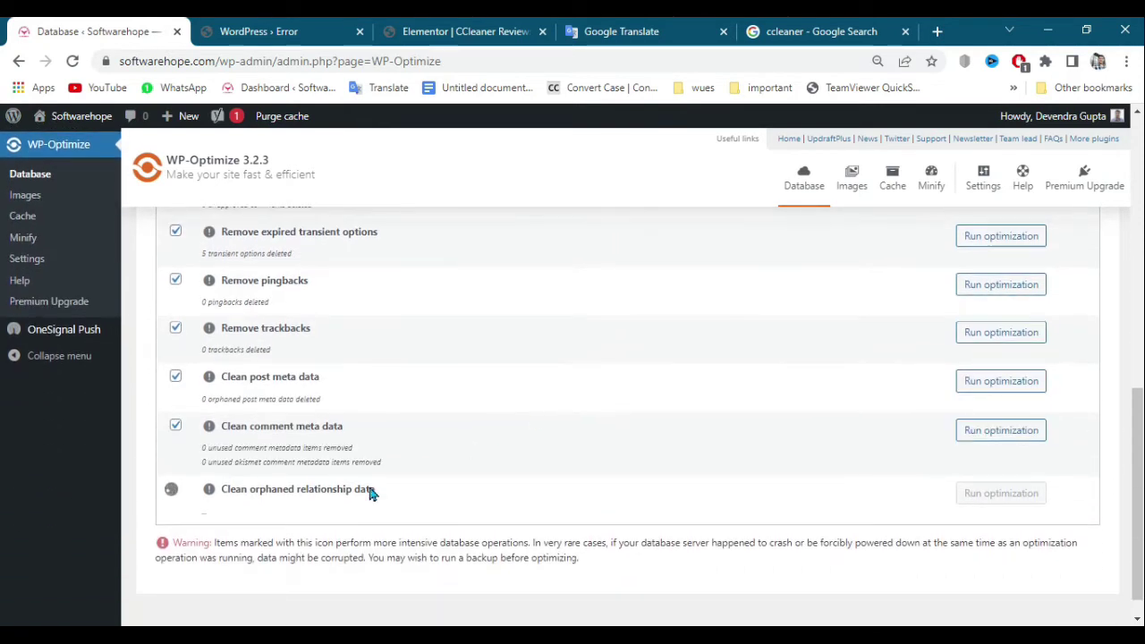
pyautogui.scroll(5, 362, 500)
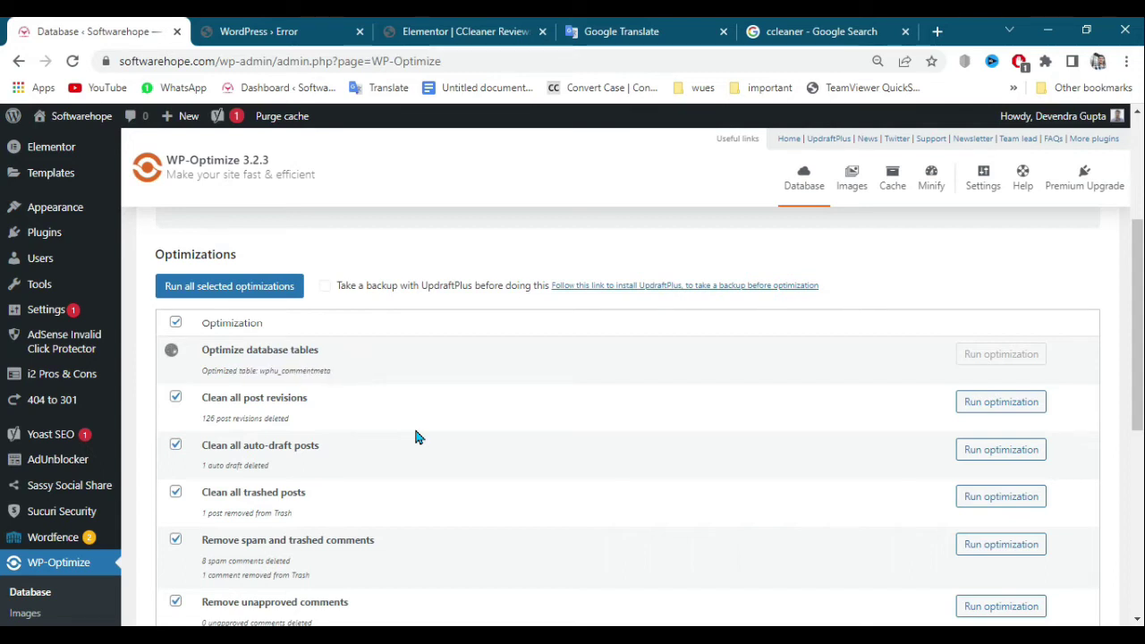
pyautogui.scroll(3, 407, 461)
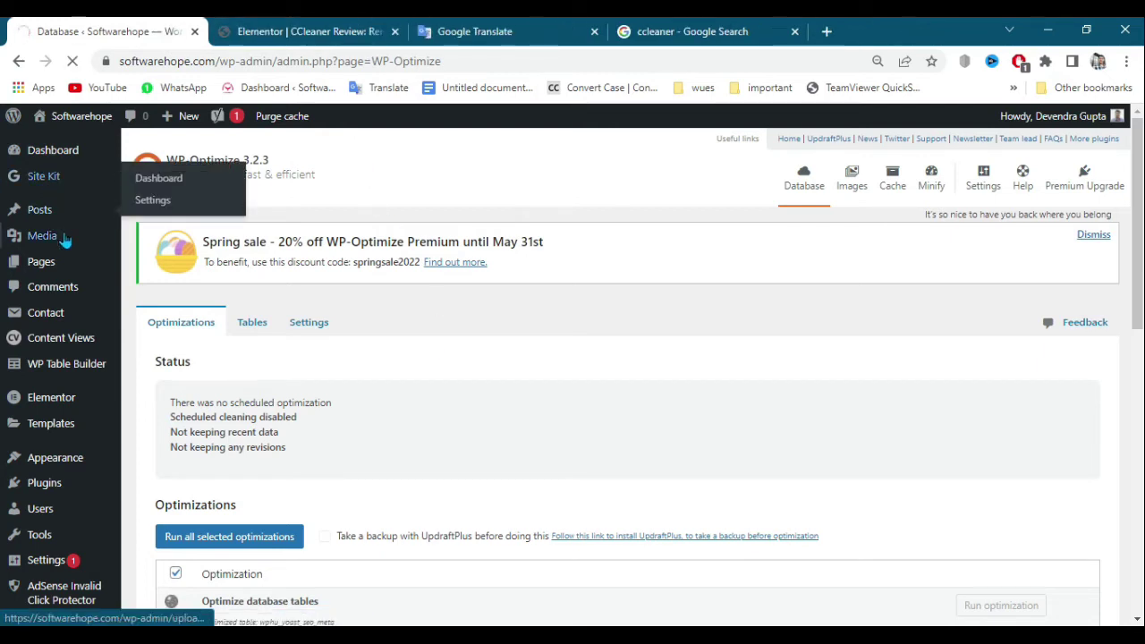
# Open the full posts list in a new browser tab and test opening the CCleaner Review post in Elementor.
pyautogui.moveTo(54, 215)
pyautogui.rightClick(176, 221)
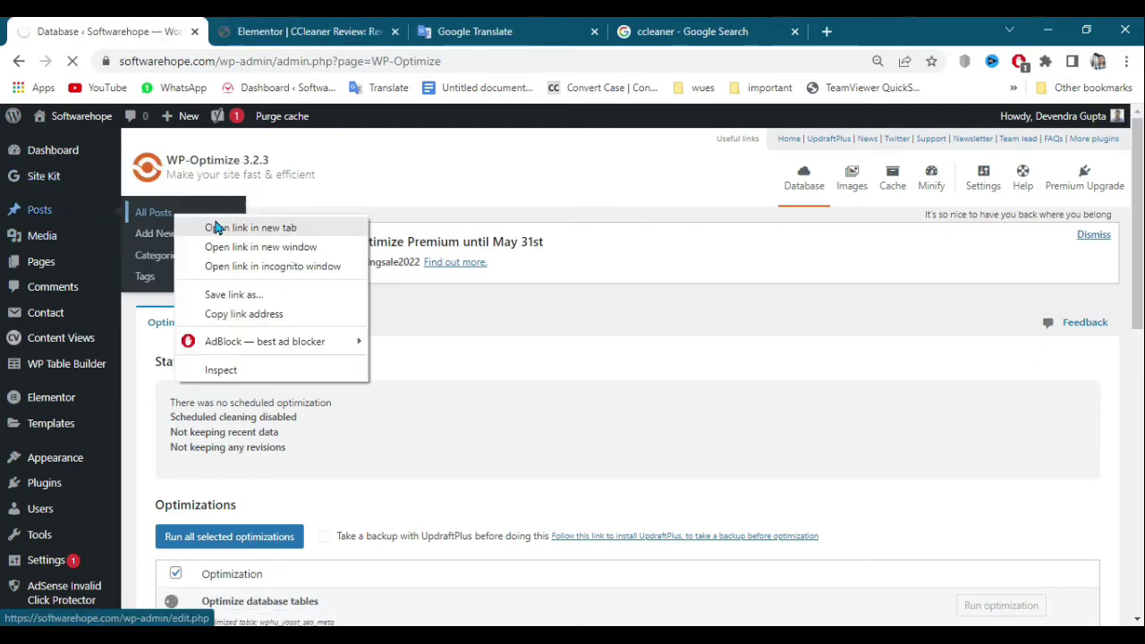
pyautogui.click(238, 229)
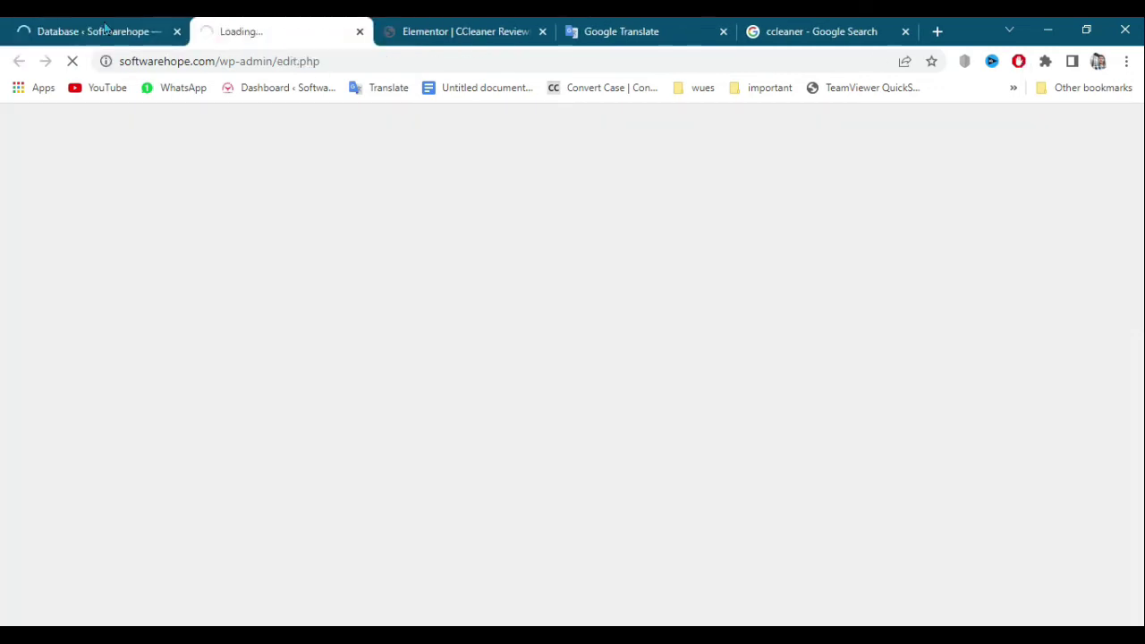
pyautogui.hotkey('ctrl', 'Tab')
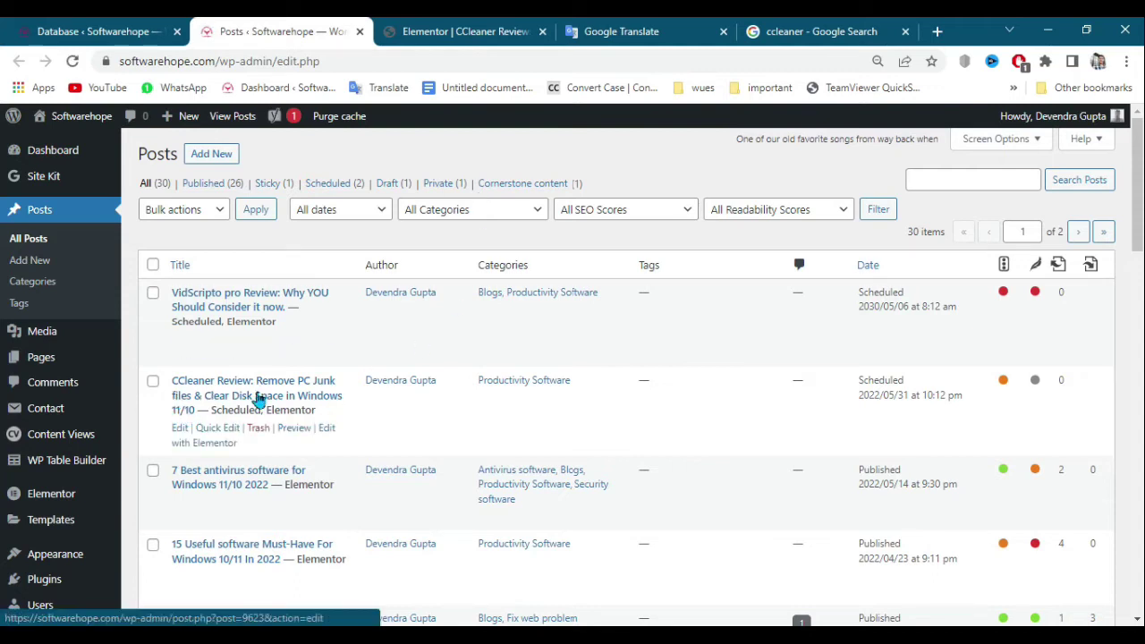
pyautogui.click(185, 450)
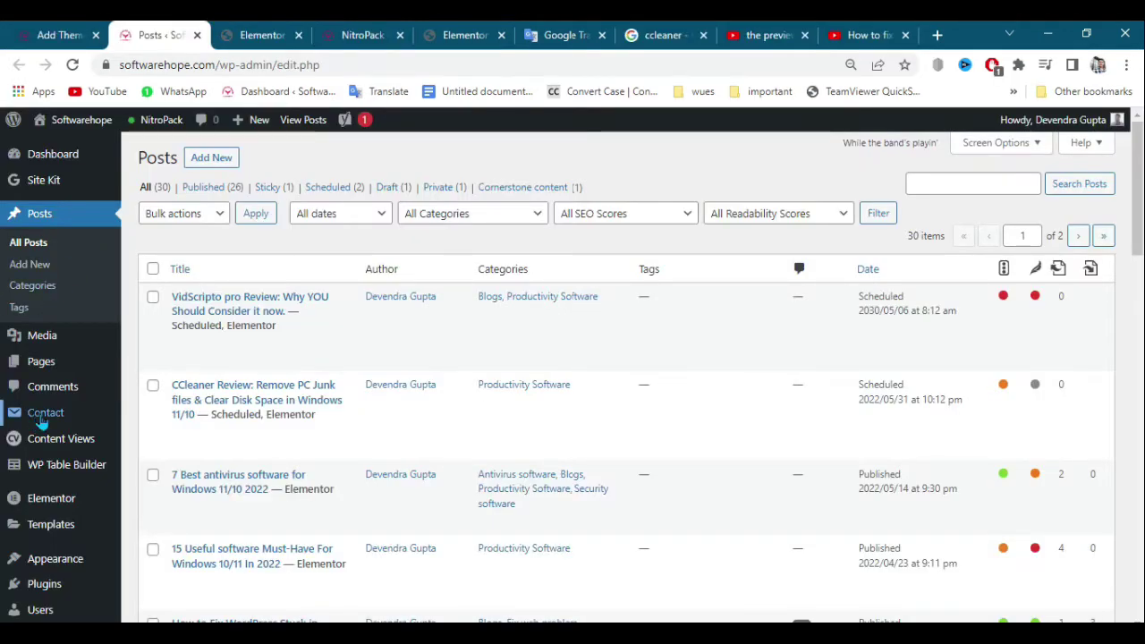
# Open the Themes page of the WordPress admin to check the active theme.
pyautogui.moveTo(49, 558)
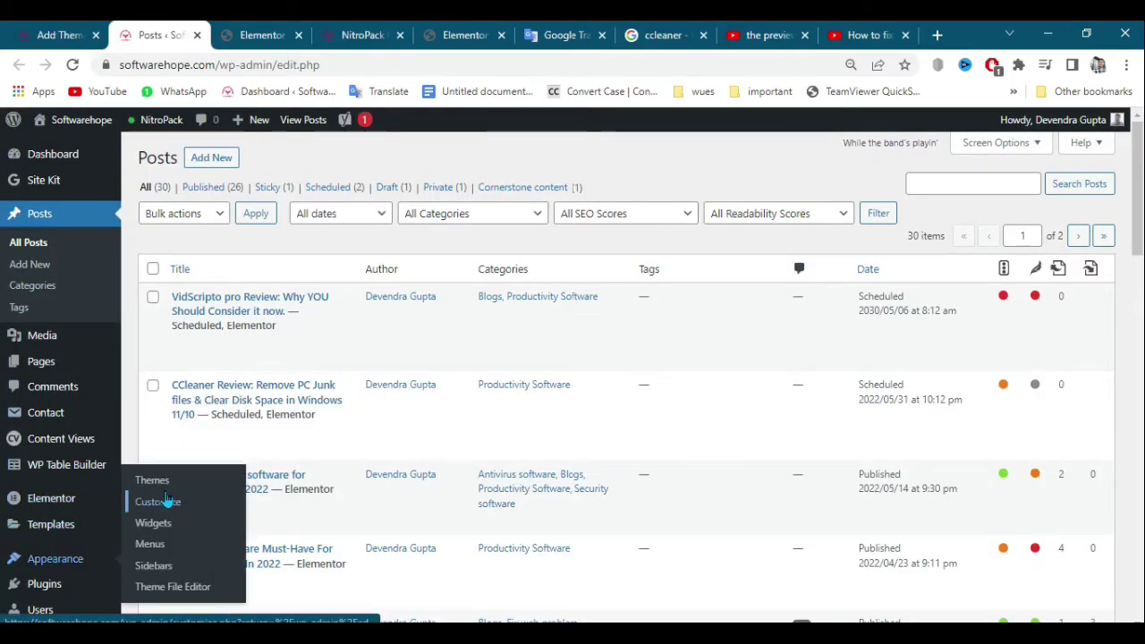
pyautogui.click(57, 560)
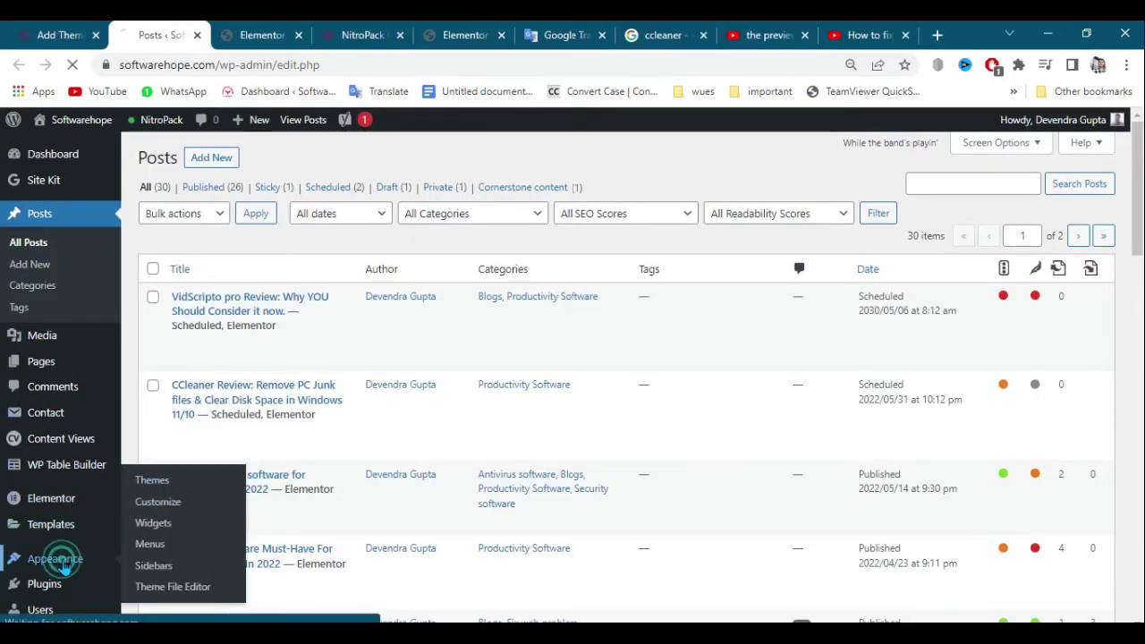
pyautogui.click(146, 480)
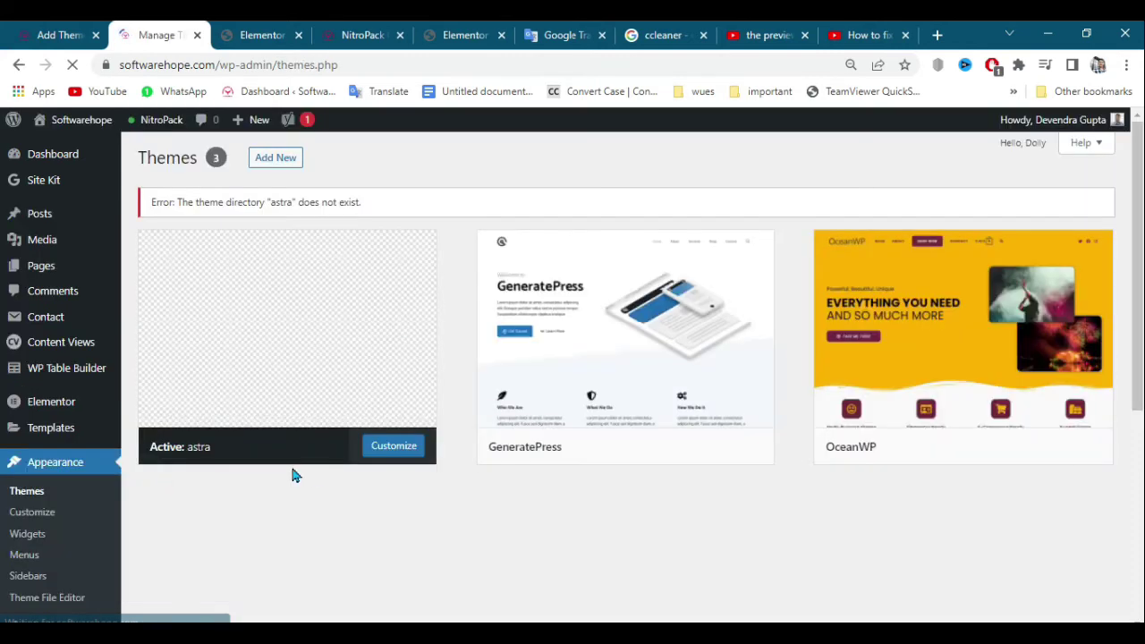
# Install the missing Astra theme from the popular themes and return to the installed themes to check it.
pyautogui.scroll(-5, 135, 458)
pyautogui.scroll(5, 135, 455)
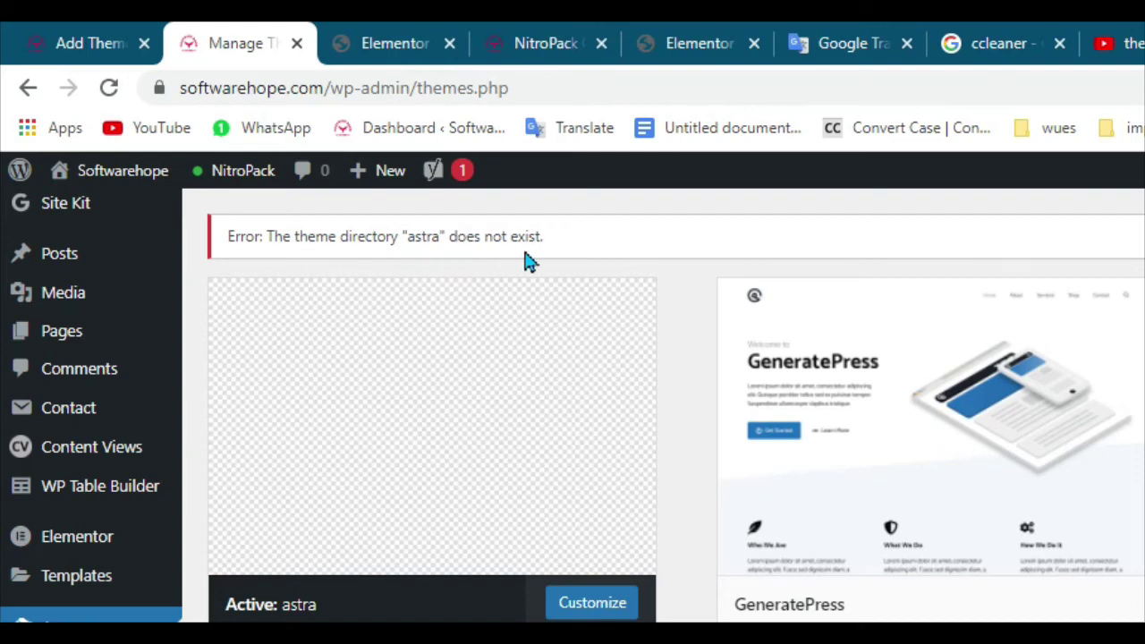
pyautogui.scroll(1, 590, 287)
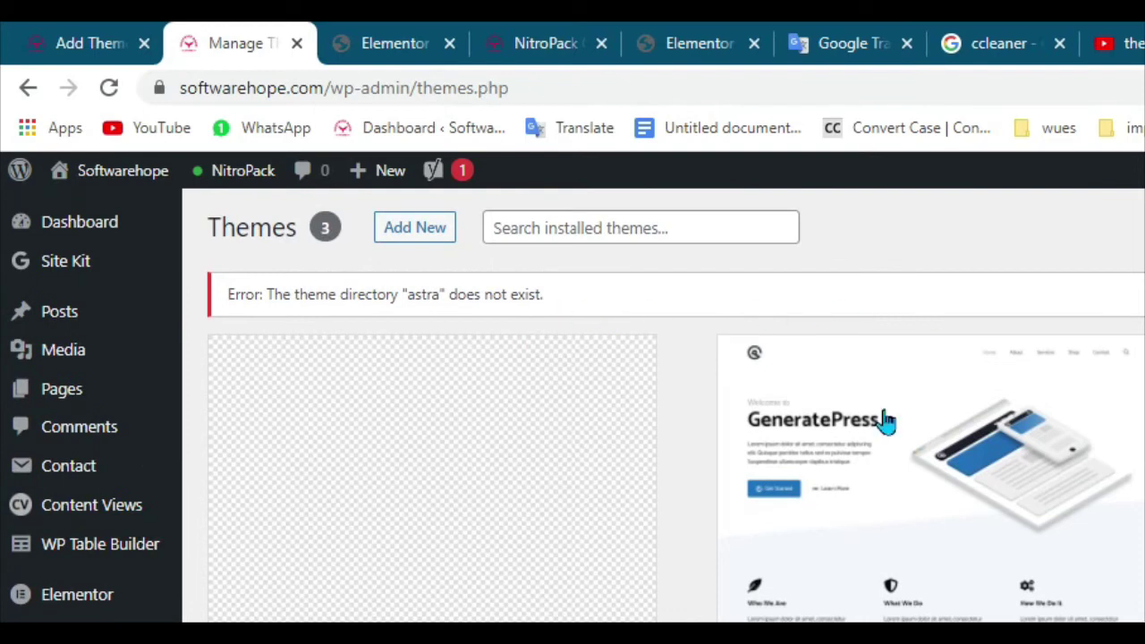
pyautogui.click(437, 237)
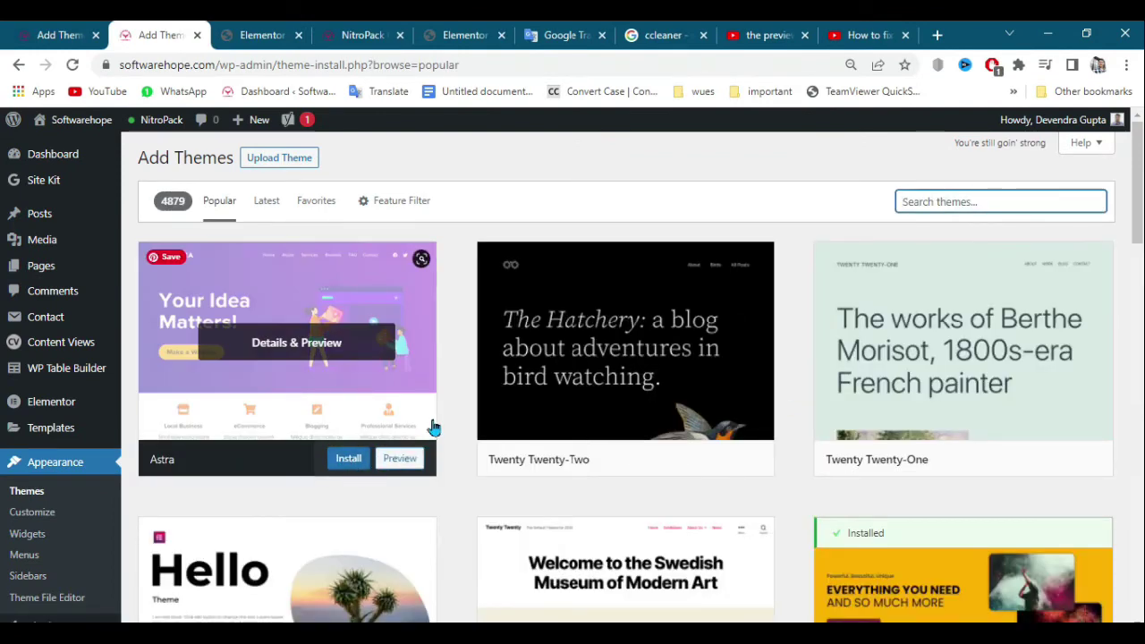
pyautogui.click(349, 465)
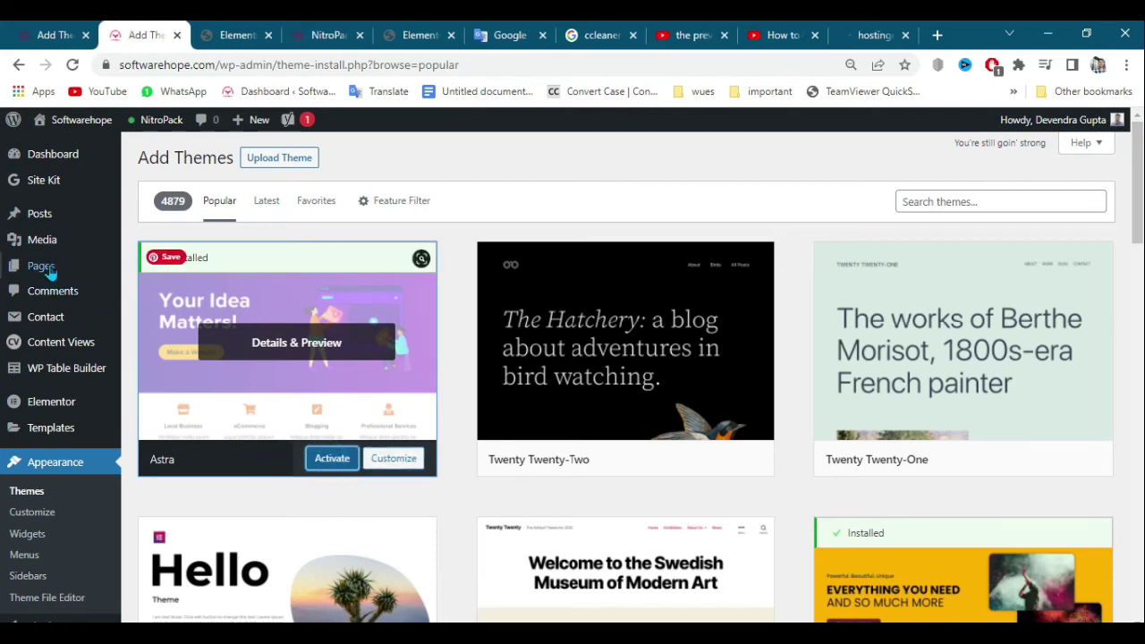
pyautogui.click(32, 492)
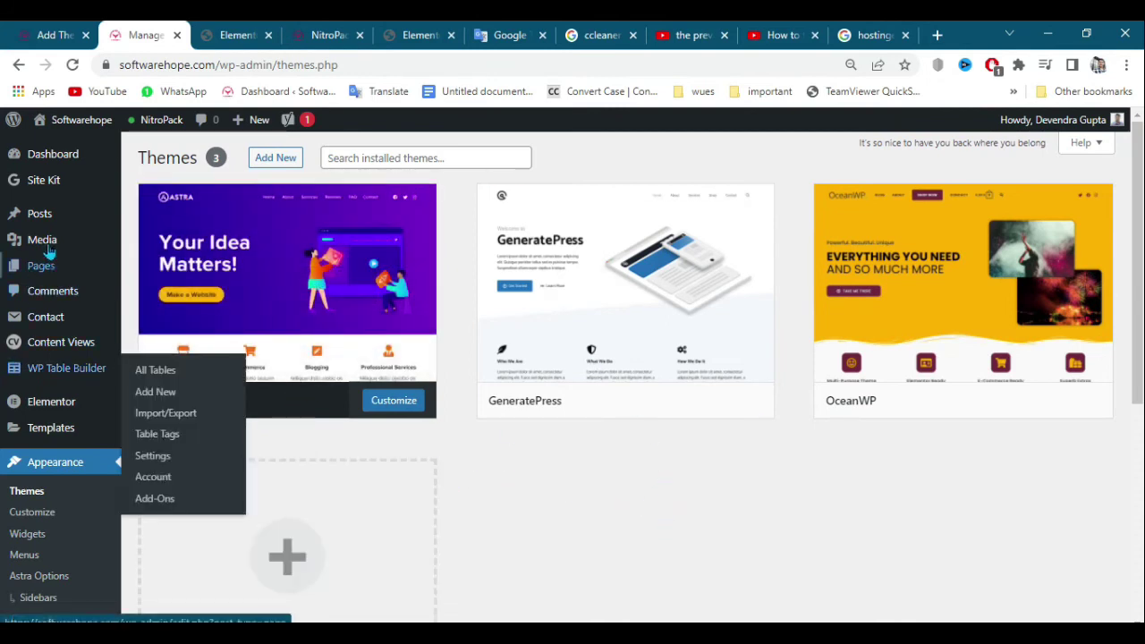
# Open the full posts list and load the CCleaner Review post in Elementor to test the preview.
pyautogui.moveTo(51, 222)
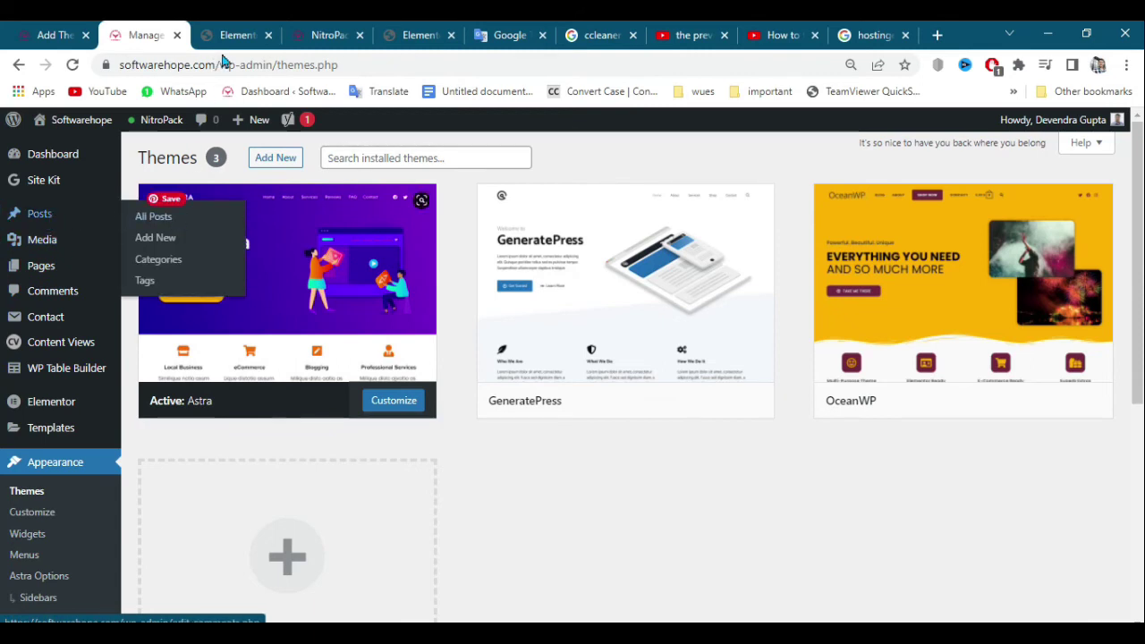
pyautogui.click(41, 38)
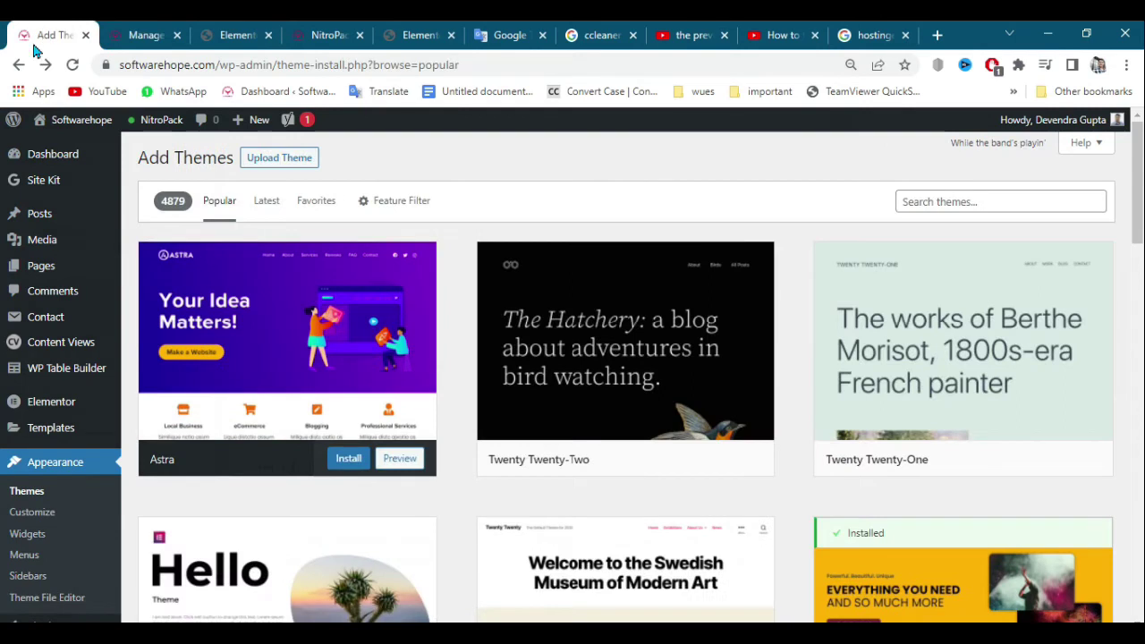
pyautogui.click(130, 32)
pyautogui.click(147, 219)
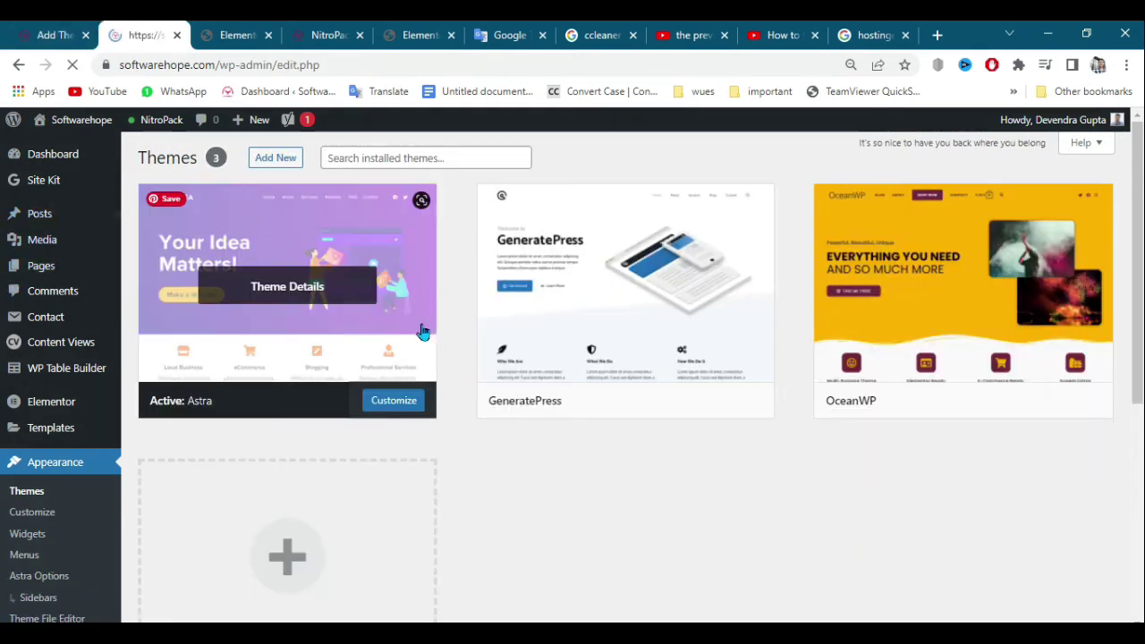
pyautogui.click(325, 435)
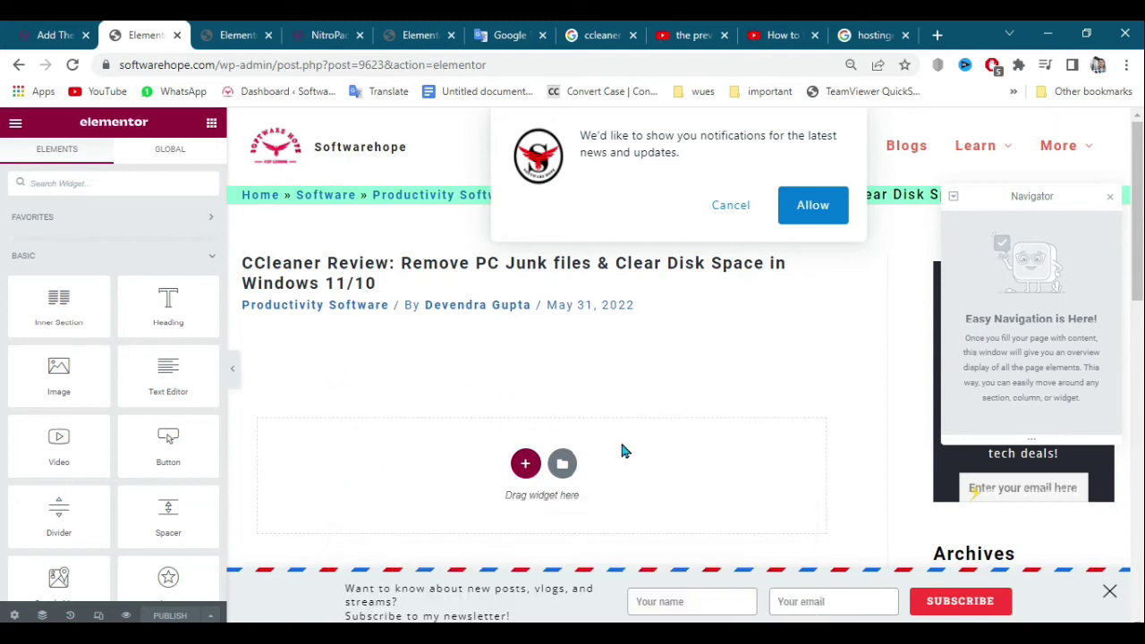
# Dismiss the notification request and newsletter banner in the preview, and look through the available Elementor widgets.
pyautogui.click(731, 206)
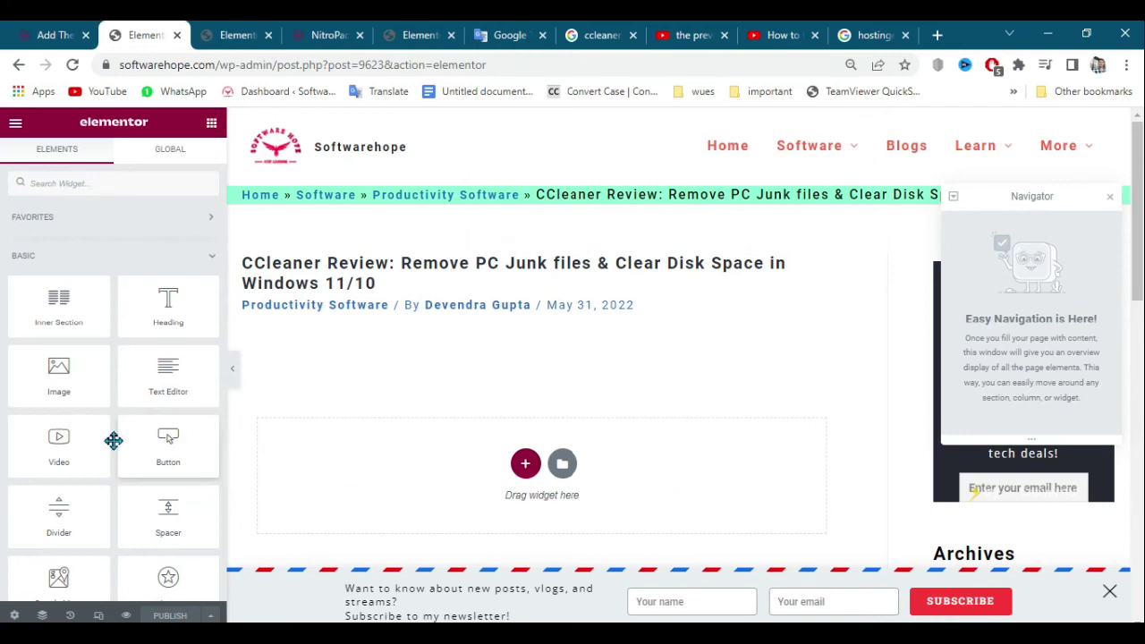
pyautogui.scroll(-5, 114, 440)
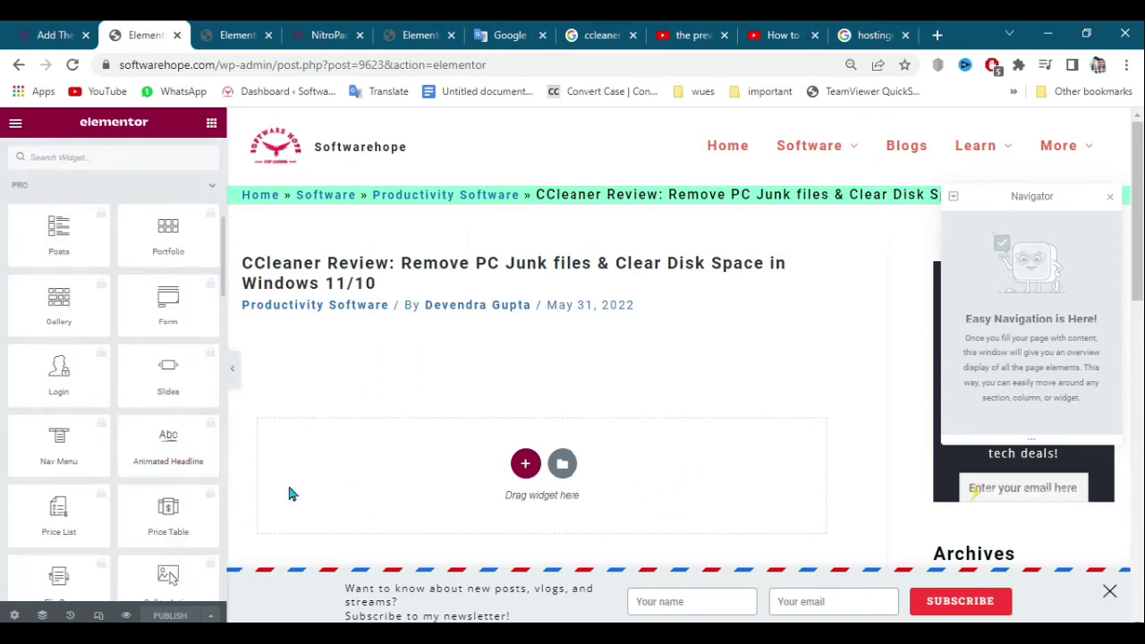
pyautogui.click(1110, 591)
# Leave the CCleaner Review post, check the VidScripto pro Review post's content in Elementor, and return to the posts list.
pyautogui.click(293, 315)
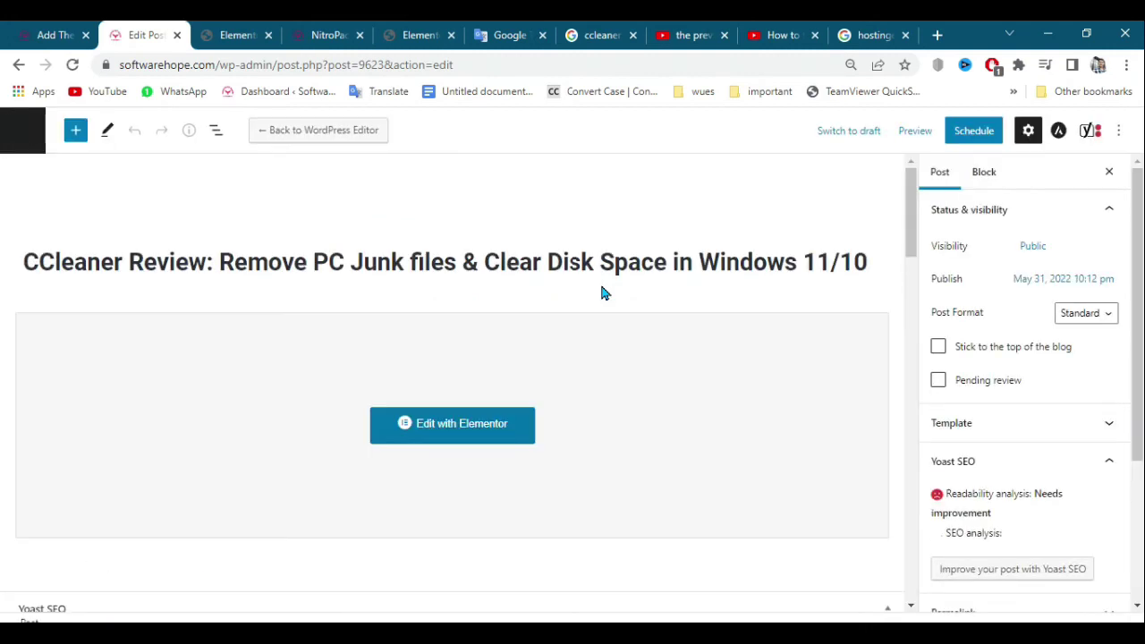
pyautogui.click(25, 141)
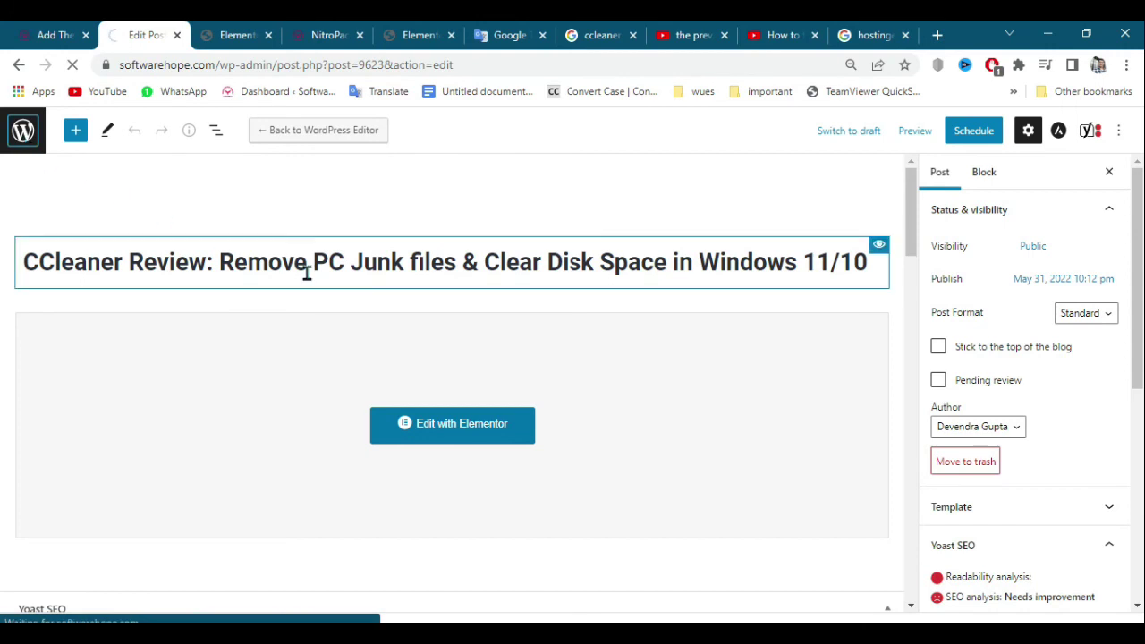
pyautogui.click(202, 276)
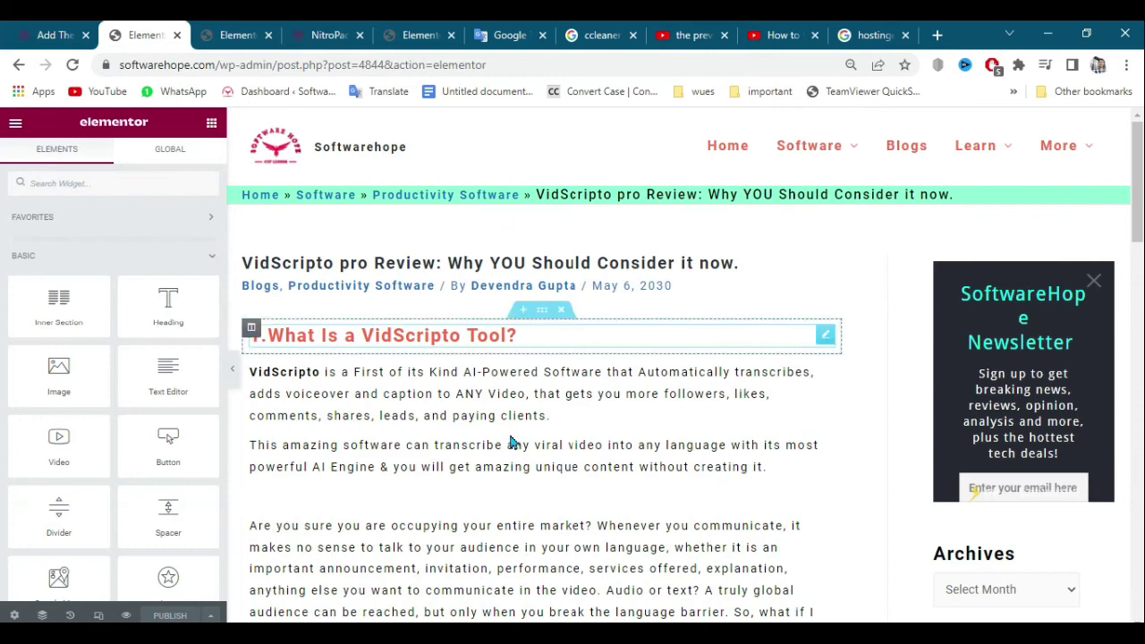
pyautogui.scroll(-10, 537, 358)
pyautogui.scroll(-5, 734, 510)
pyautogui.scroll(2, 750, 517)
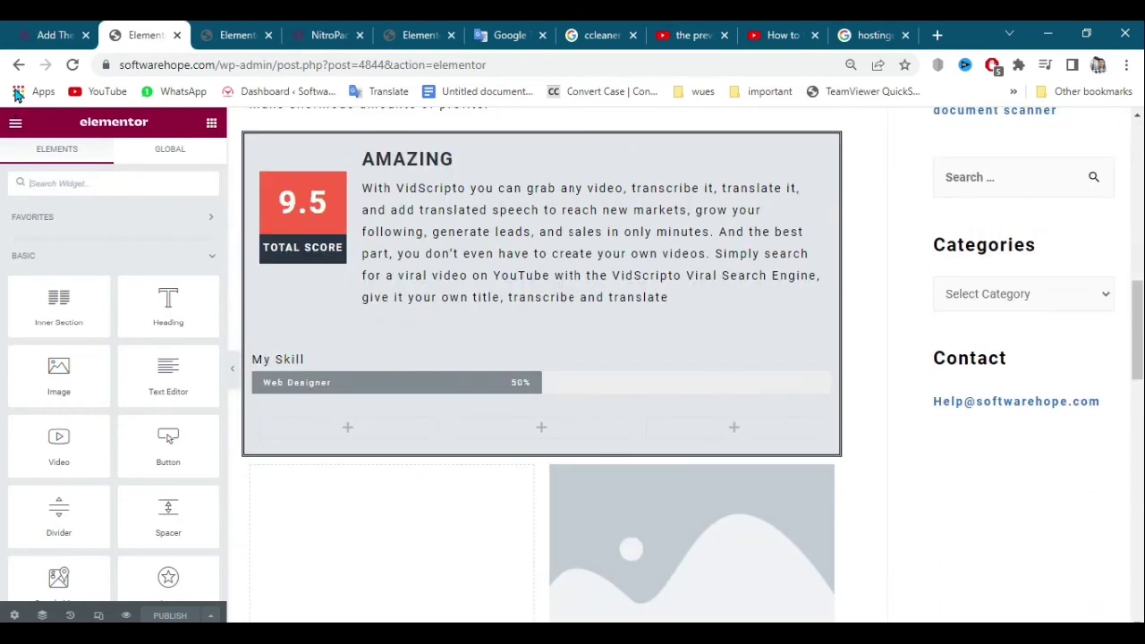
pyautogui.click(19, 66)
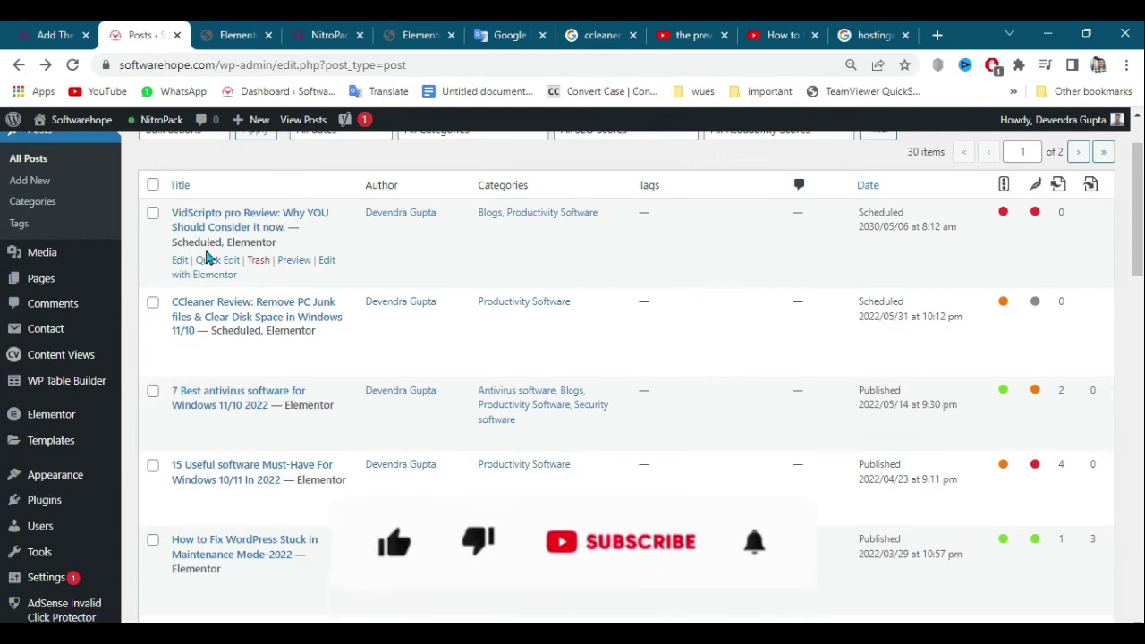
pyautogui.scroll(1, 425, 257)
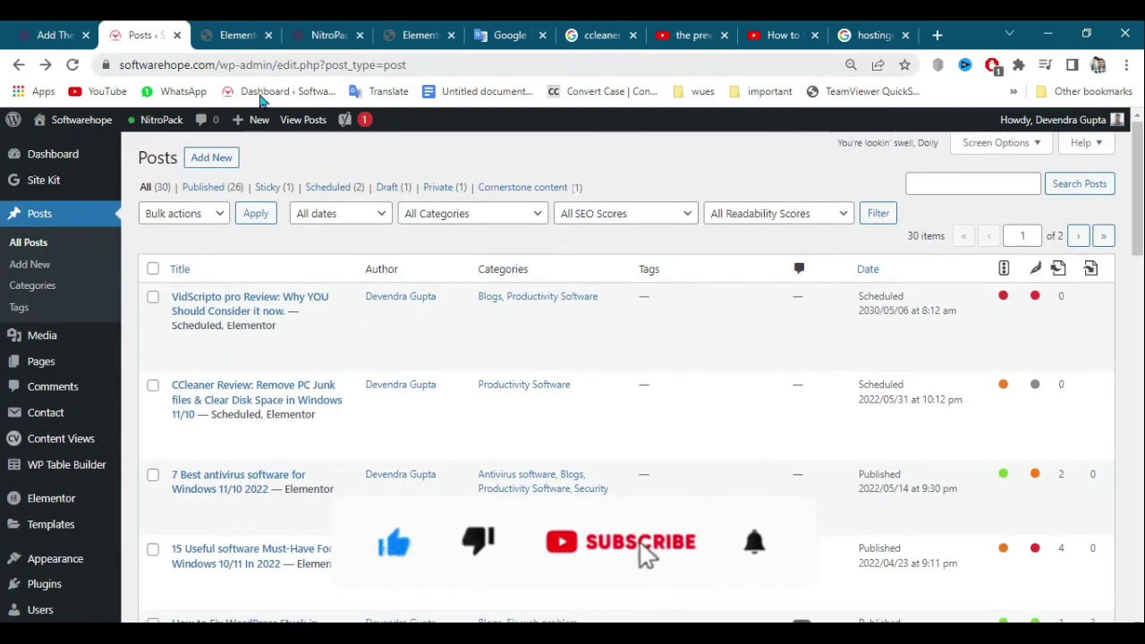